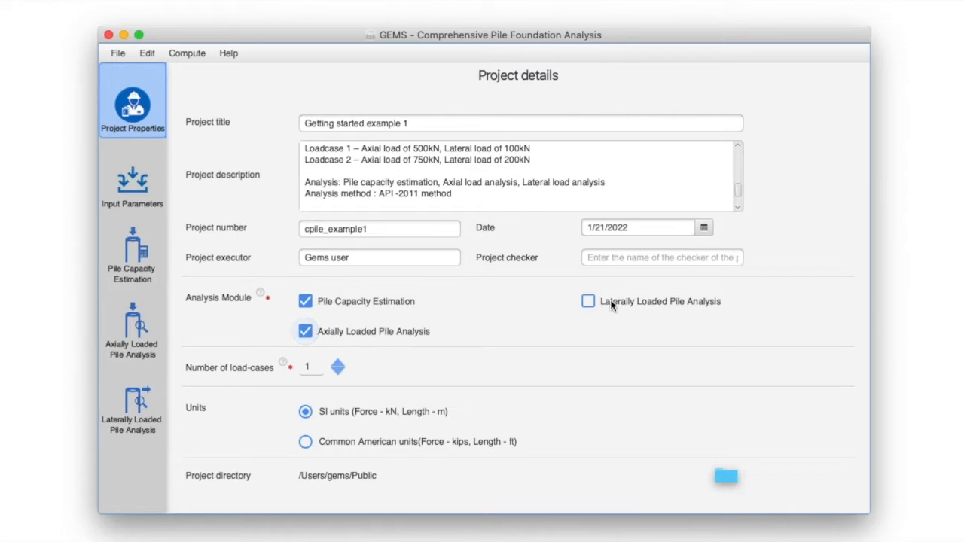
# Include Laterally Loaded Pile Analysis in the project's analysis modules and set the number of load-cases to 2.
pyautogui.click(588, 302)
pyautogui.click(339, 364)
pyautogui.click(410, 367)
# Review the input parameters for the pile's dimensions, material, self weight and head boundary conditions.
pyautogui.click(140, 182)
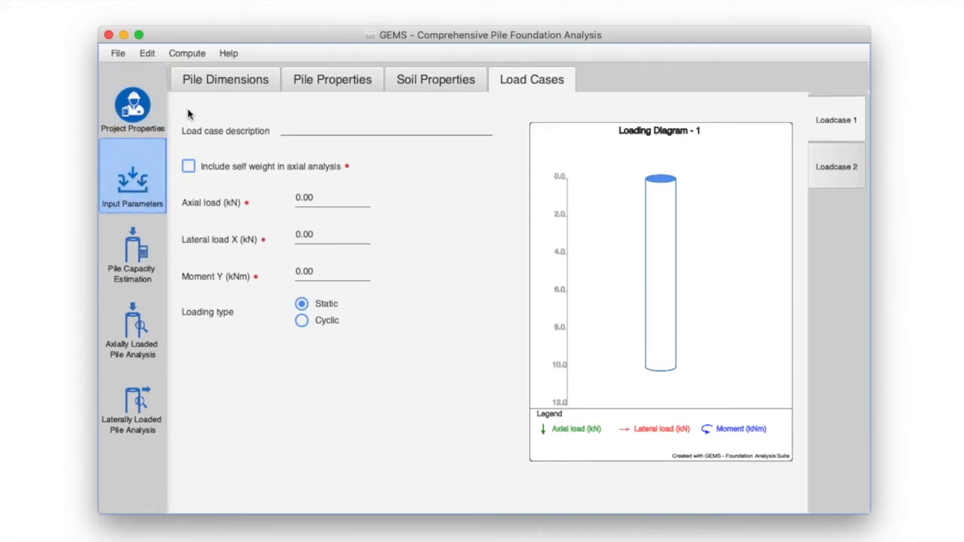
pyautogui.click(206, 80)
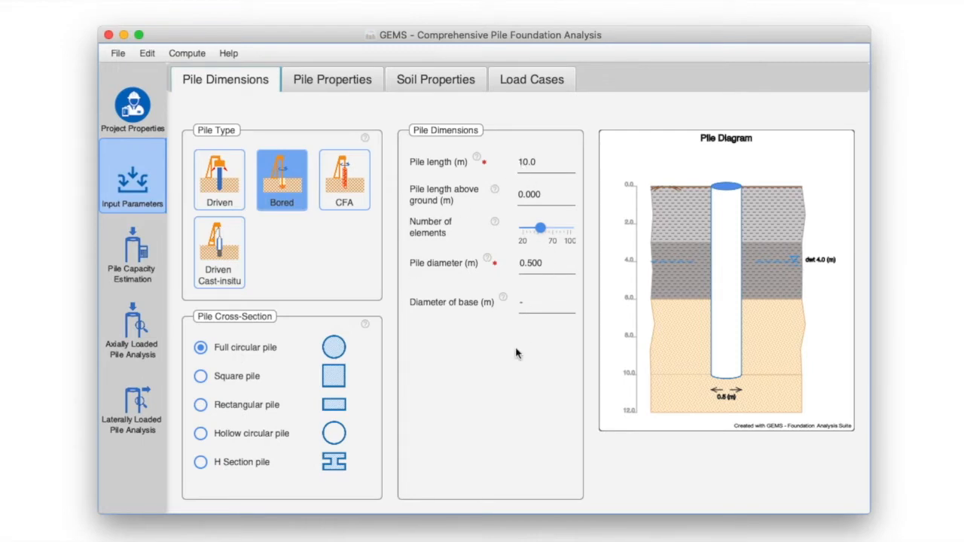
pyautogui.click(331, 79)
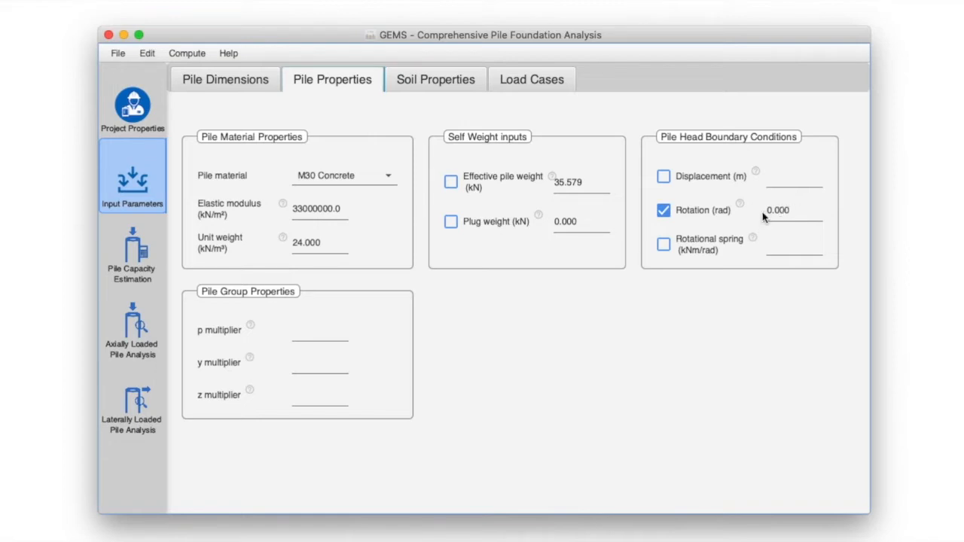
# Examine the soft clay layer's soil properties, including the available axial and lateral analysis methods.
pyautogui.click(444, 81)
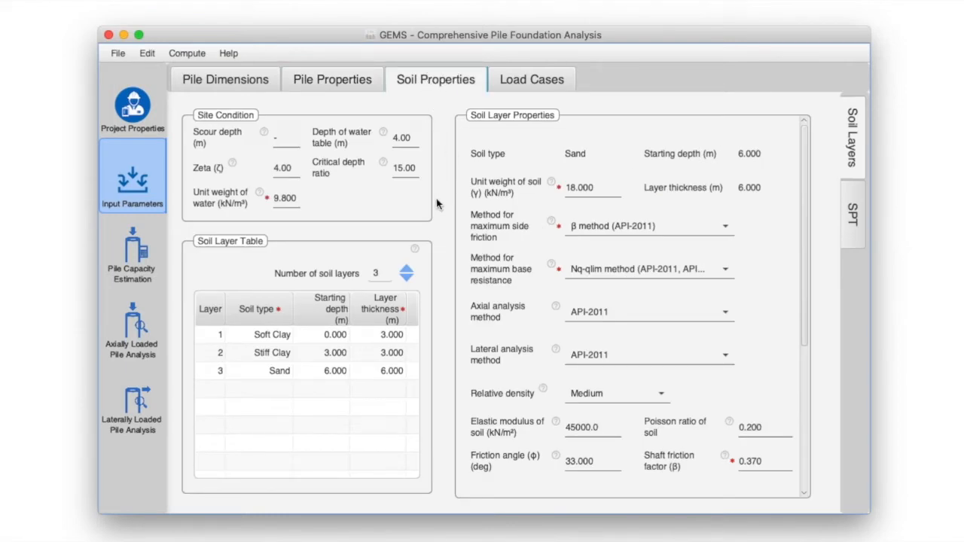
pyautogui.click(220, 336)
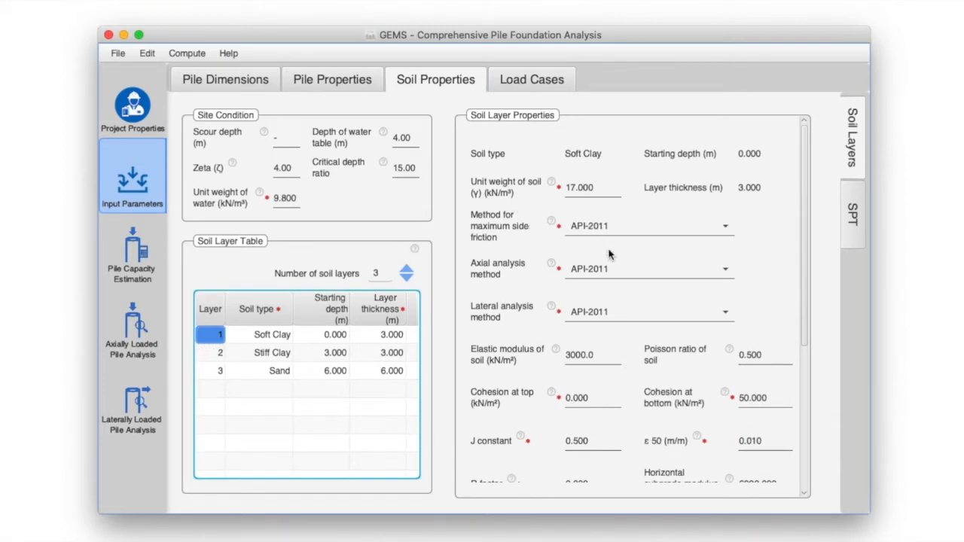
pyautogui.click(605, 271)
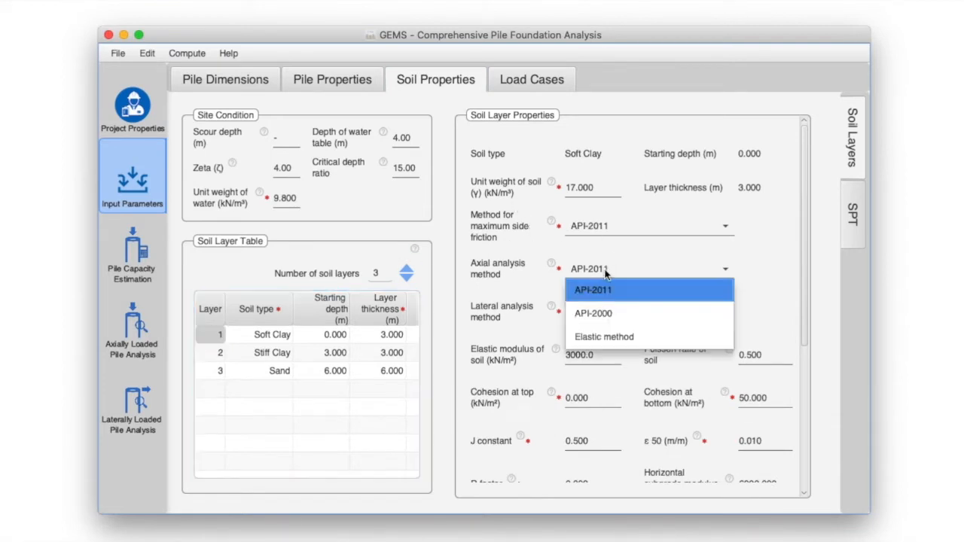
pyautogui.click(704, 262)
pyautogui.click(631, 315)
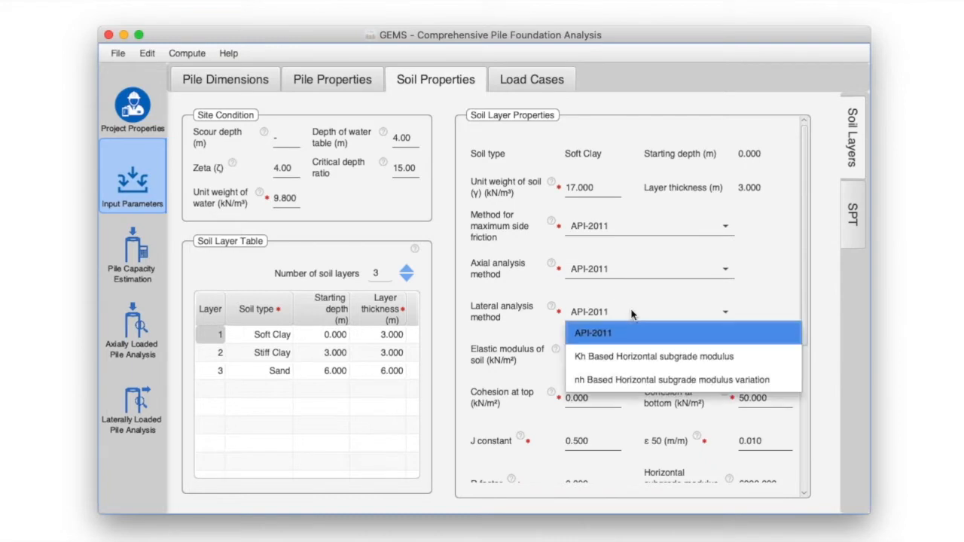
pyautogui.click(687, 297)
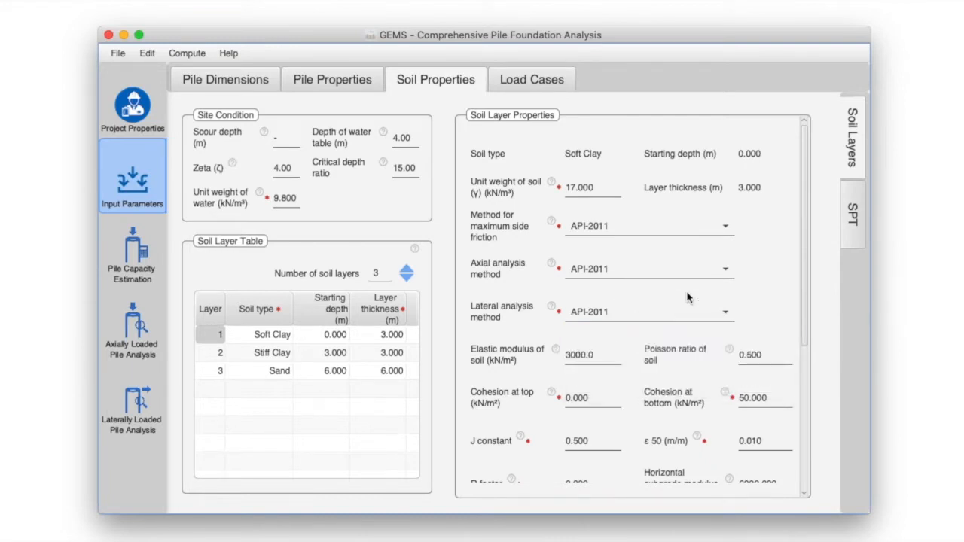
pyautogui.moveTo(803, 284); pyautogui.dragTo(802, 298)
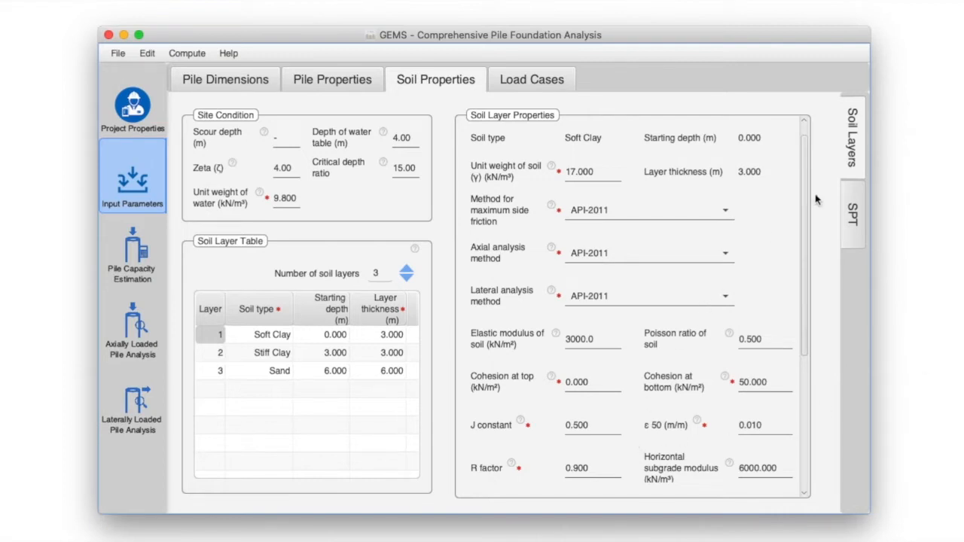
pyautogui.moveTo(802, 199); pyautogui.dragTo(802, 184)
# Examine the soil properties of the stiff clay and sand layers, including the sand's axial and lateral analysis methods.
pyautogui.click(200, 352)
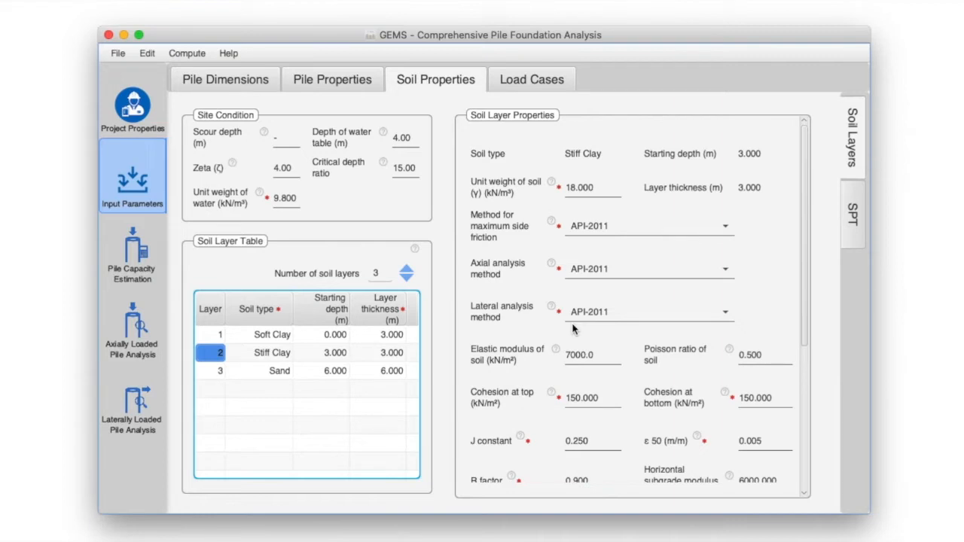
pyautogui.click(216, 374)
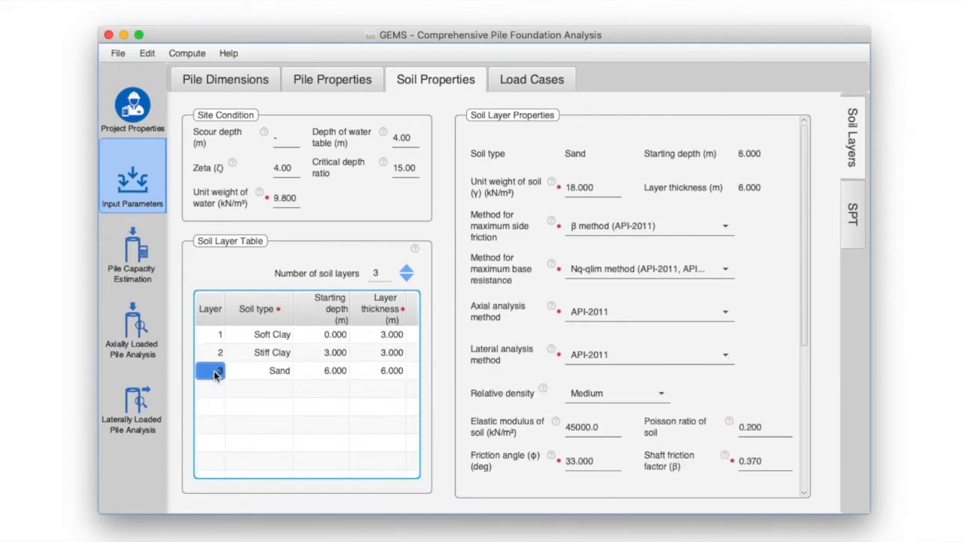
pyautogui.click(602, 313)
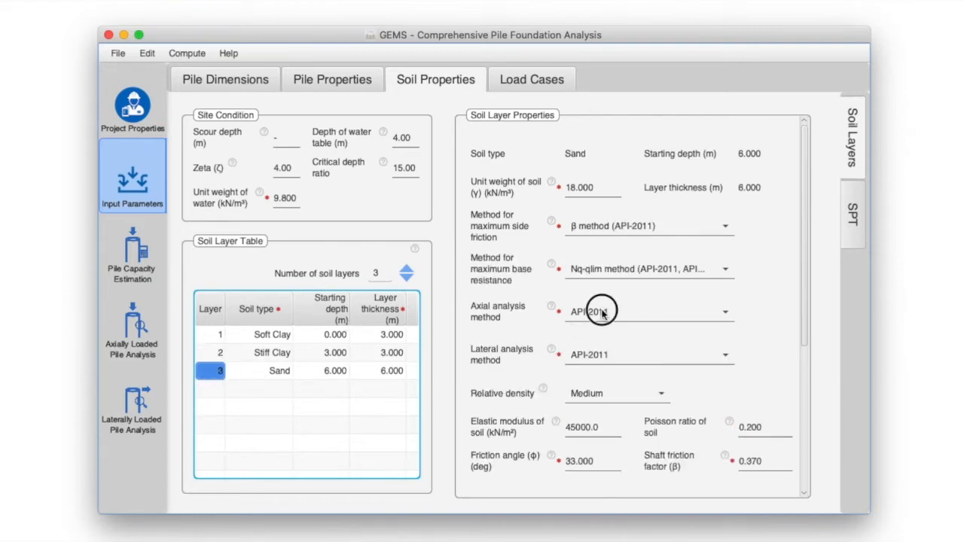
pyautogui.click(724, 288)
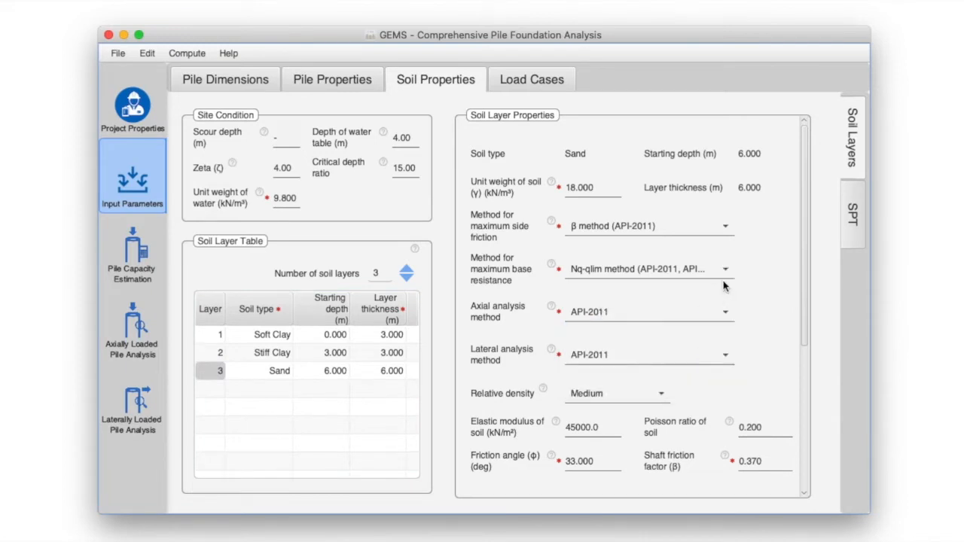
pyautogui.click(622, 360)
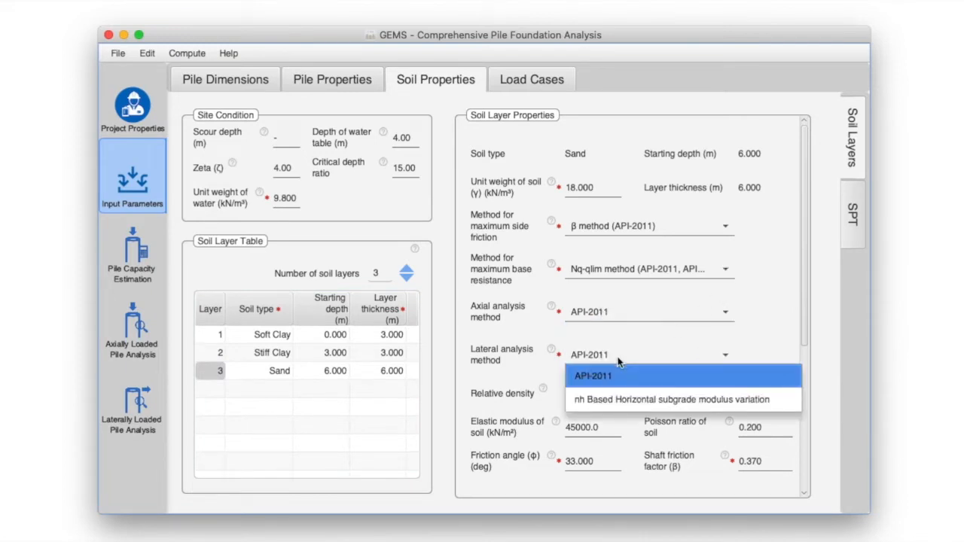
pyautogui.click(779, 355)
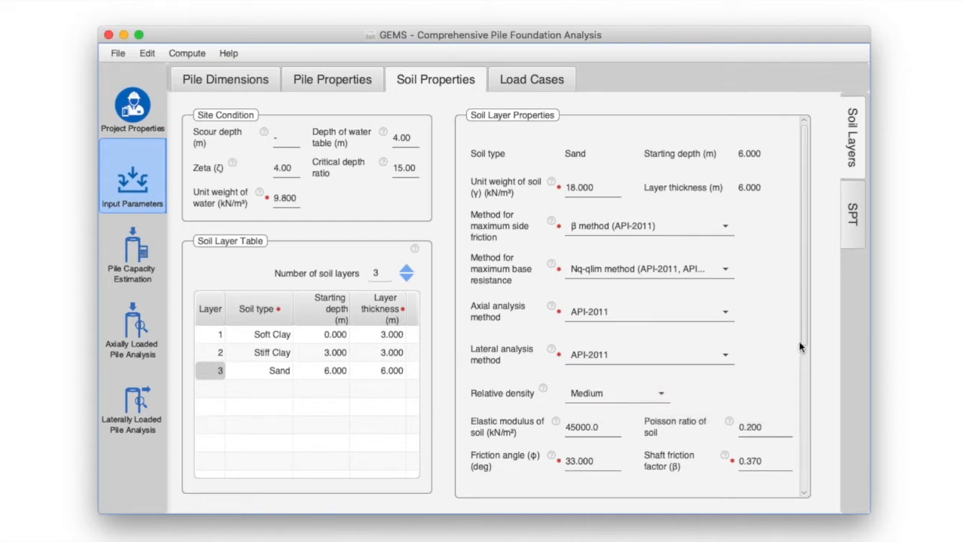
pyautogui.click(801, 342)
pyautogui.moveTo(800, 343); pyautogui.dragTo(775, 463)
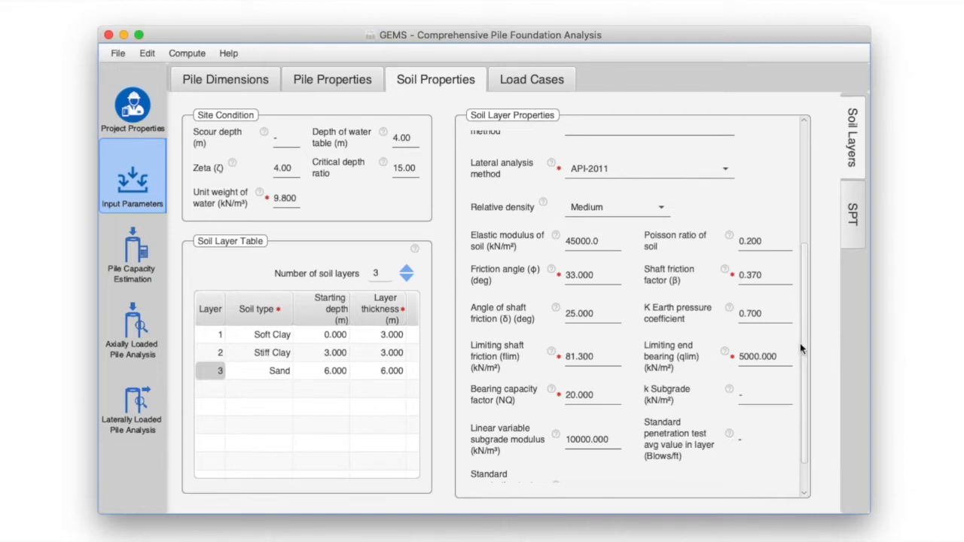
pyautogui.moveTo(800, 351); pyautogui.dragTo(826, 215)
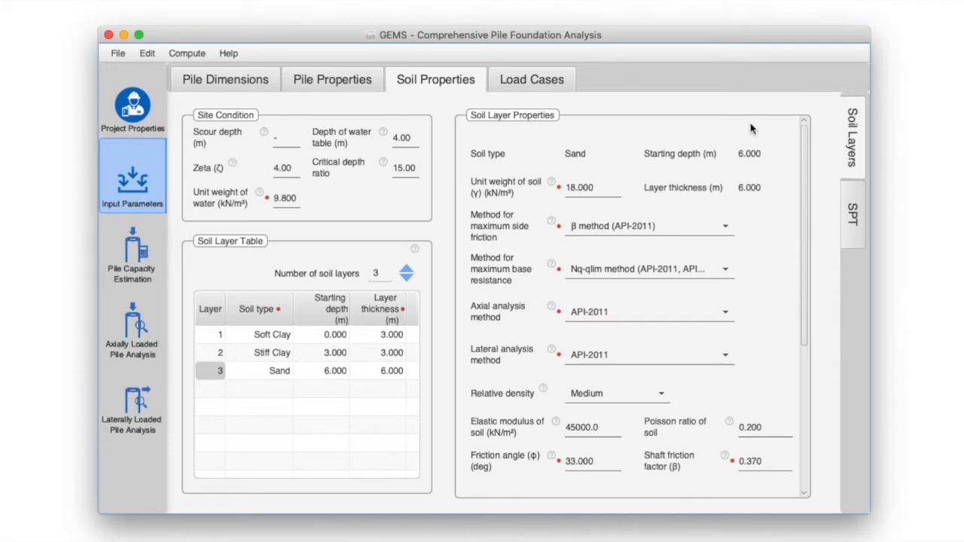
# Enter "Axial load of 500kN, Lateral load of 100kN" as the description of load case 1.
pyautogui.click(533, 83)
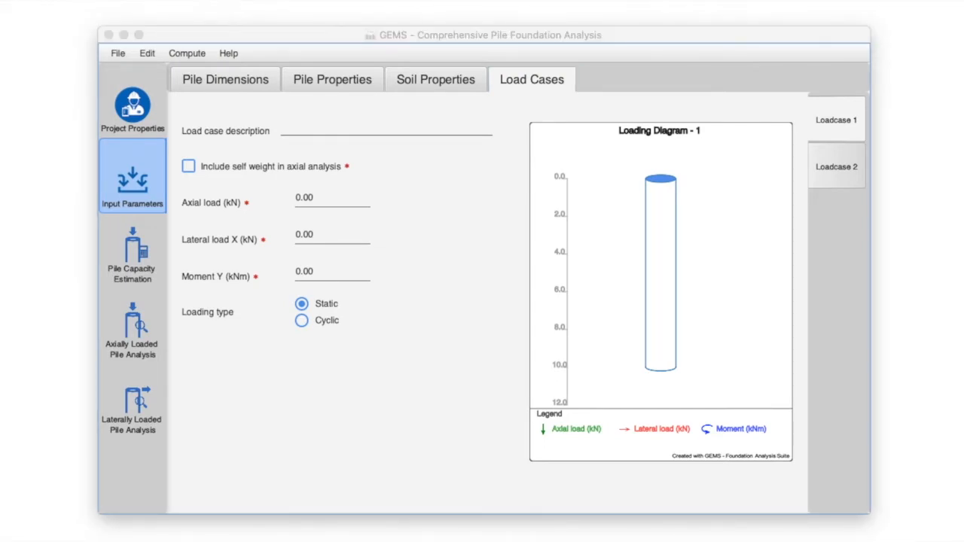
pyautogui.click(848, 133)
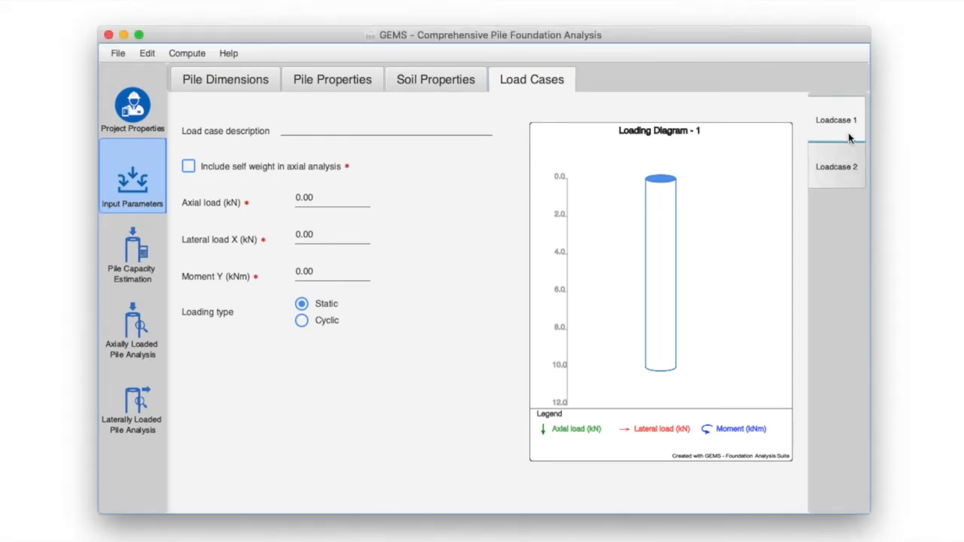
pyautogui.click(844, 167)
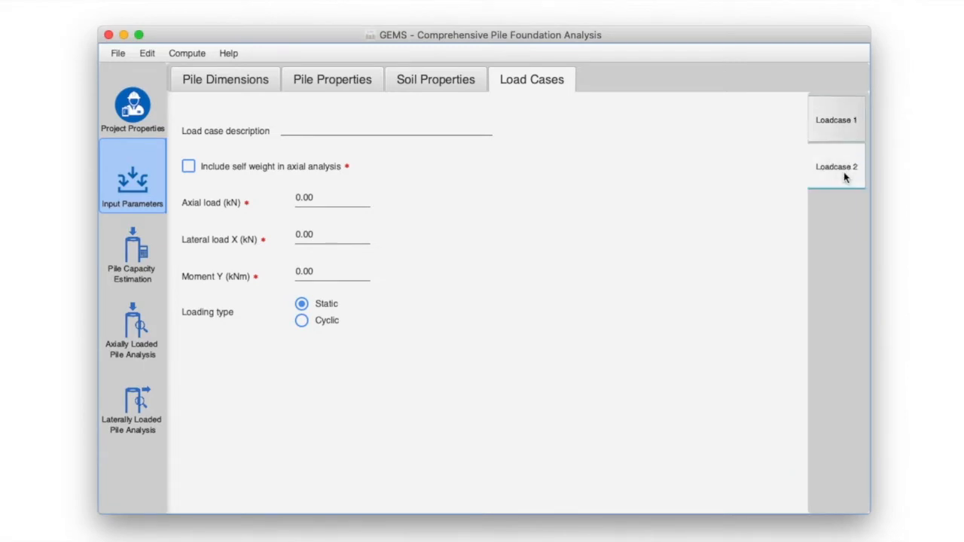
pyautogui.click(841, 132)
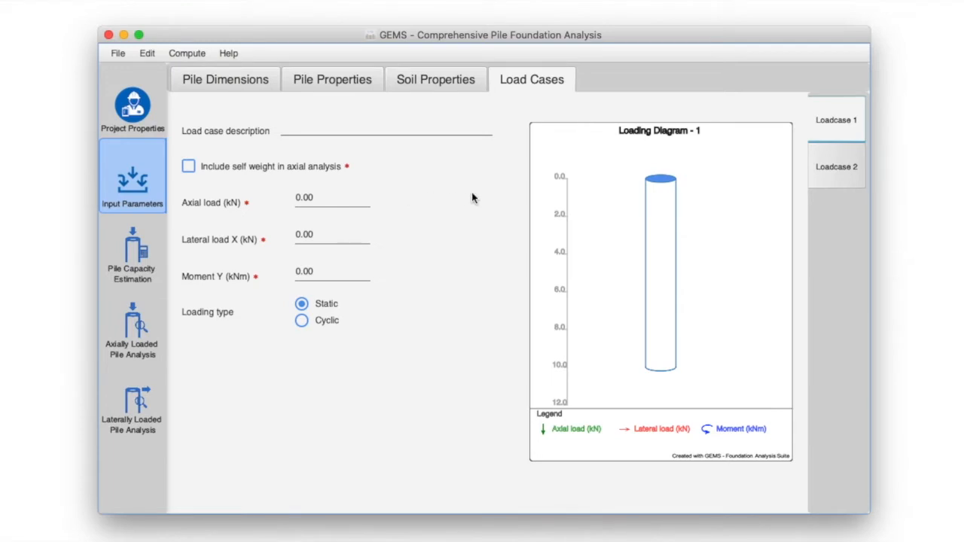
pyautogui.click(313, 127)
pyautogui.write('Axial load of 500kN, Lateral load of 100kN')
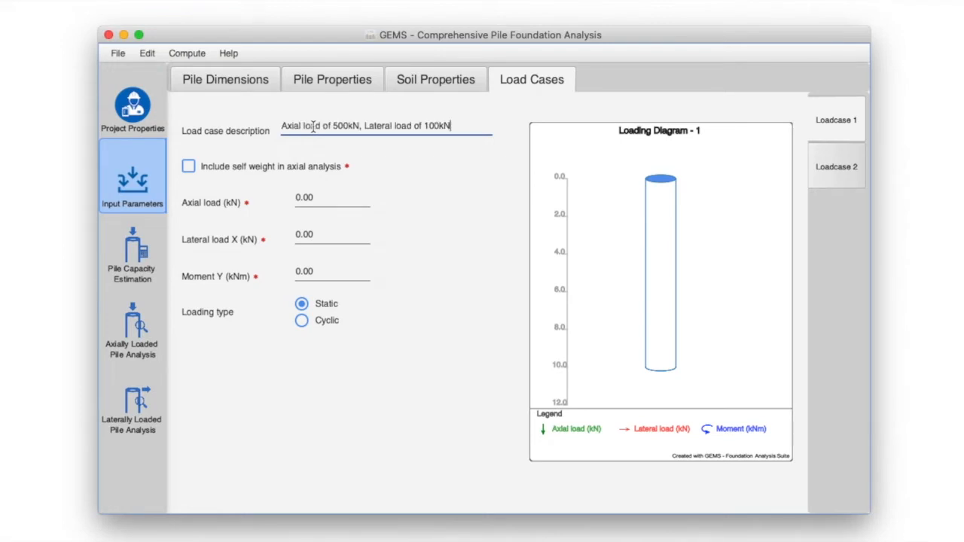
pyautogui.click(416, 181)
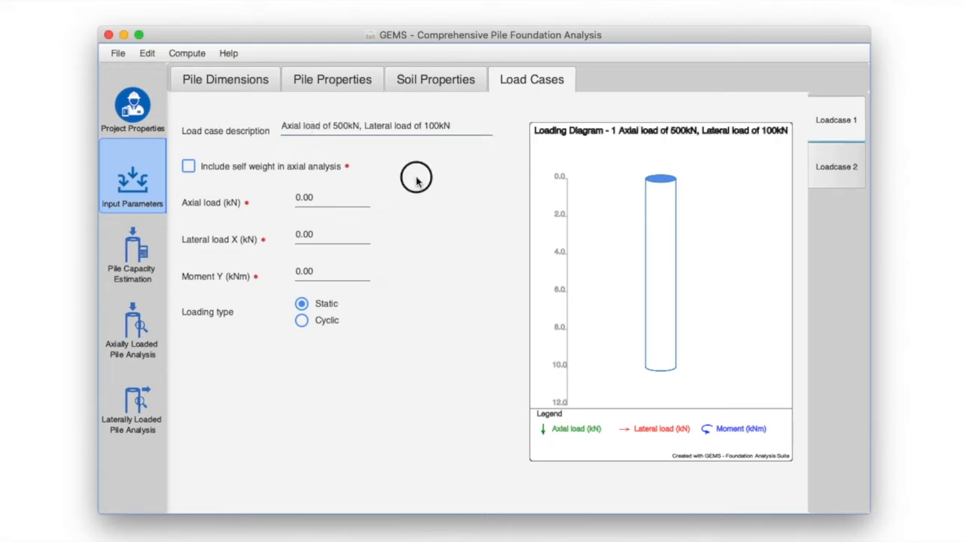
# Set load case 1's axial load to 500 kN and its lateral load X to 100 kN.
pyautogui.click(307, 196)
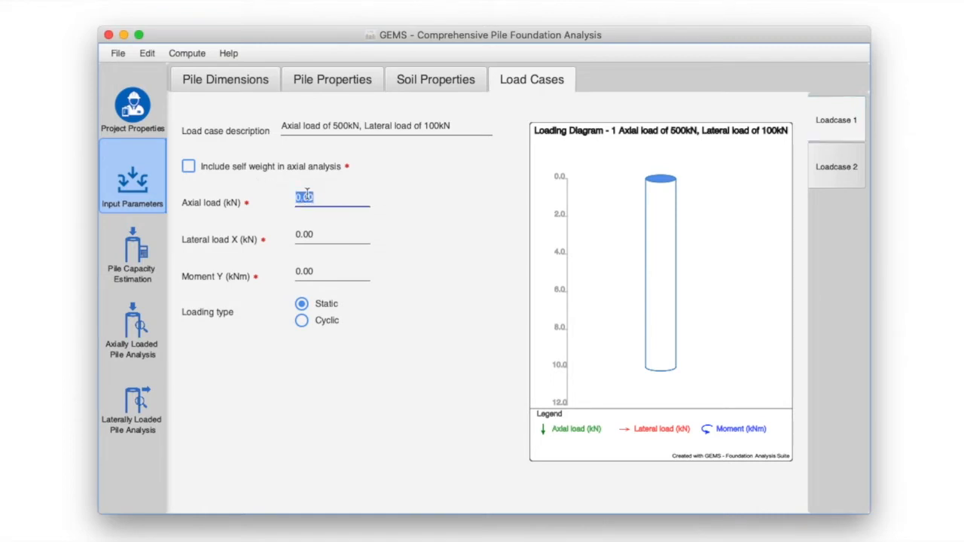
pyautogui.write('500')
pyautogui.press('Return')
pyautogui.click(309, 236)
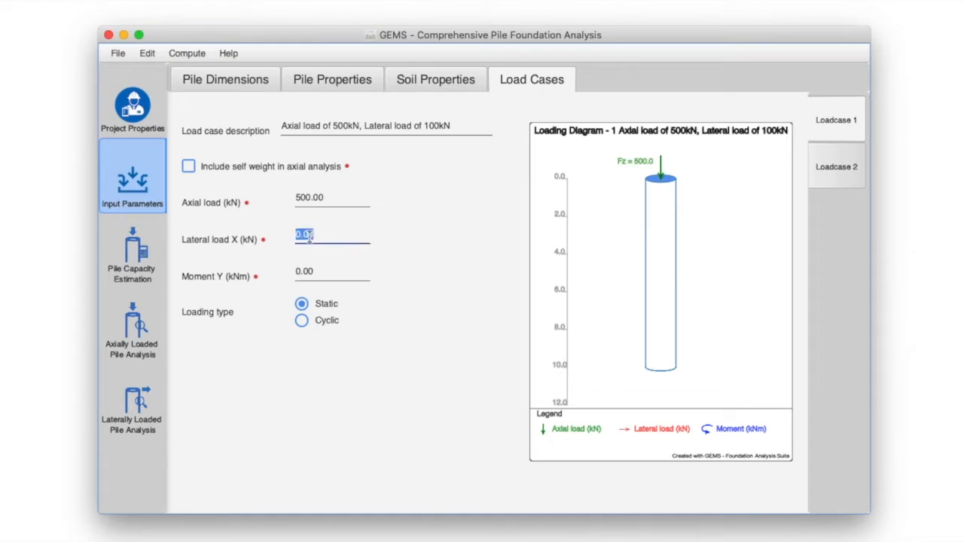
pyautogui.write('100')
pyautogui.press('Return')
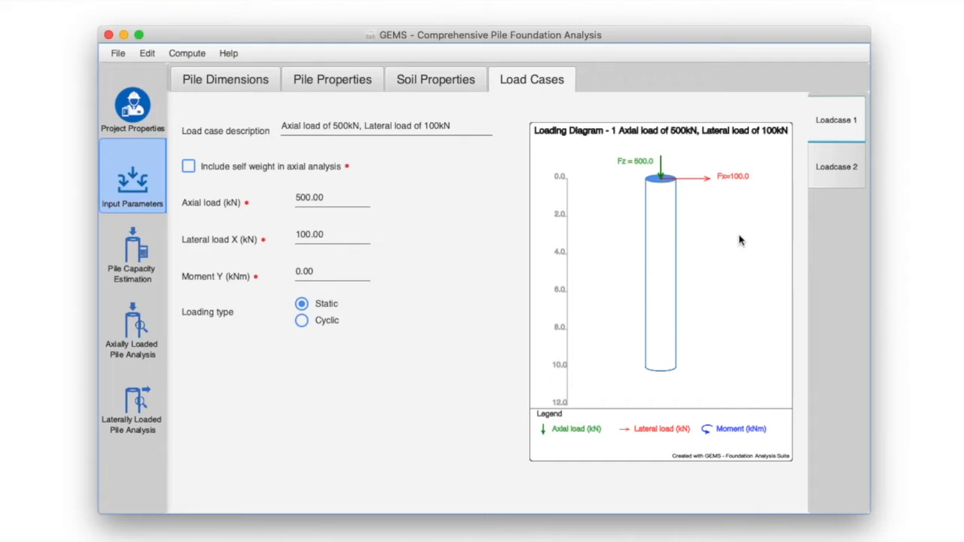
# Enter "Axial load of 750kN, Lateral load of 200kN" as the description of load case 2.
pyautogui.click(828, 183)
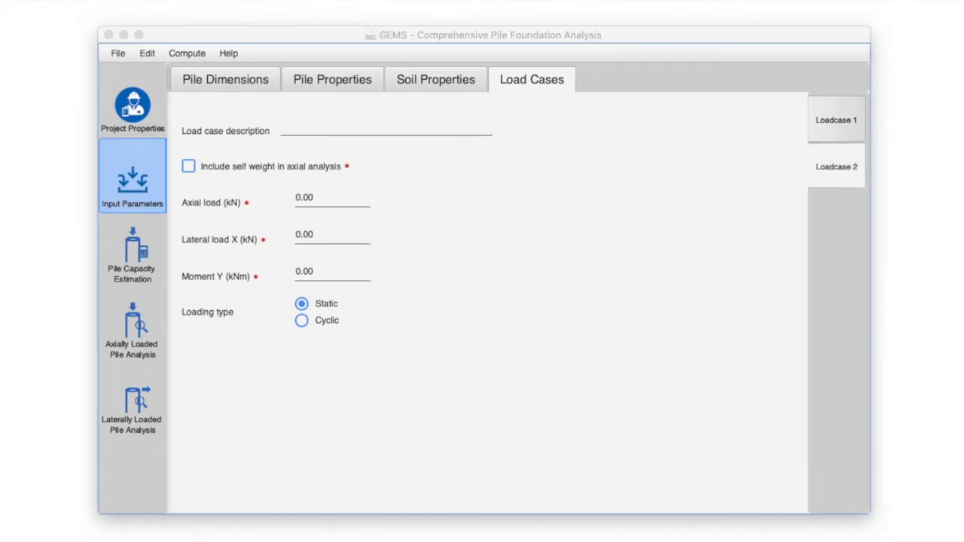
pyautogui.click(609, 193)
pyautogui.click(367, 128)
pyautogui.write('Axial load of 750kN, Lateral load of 200kN')
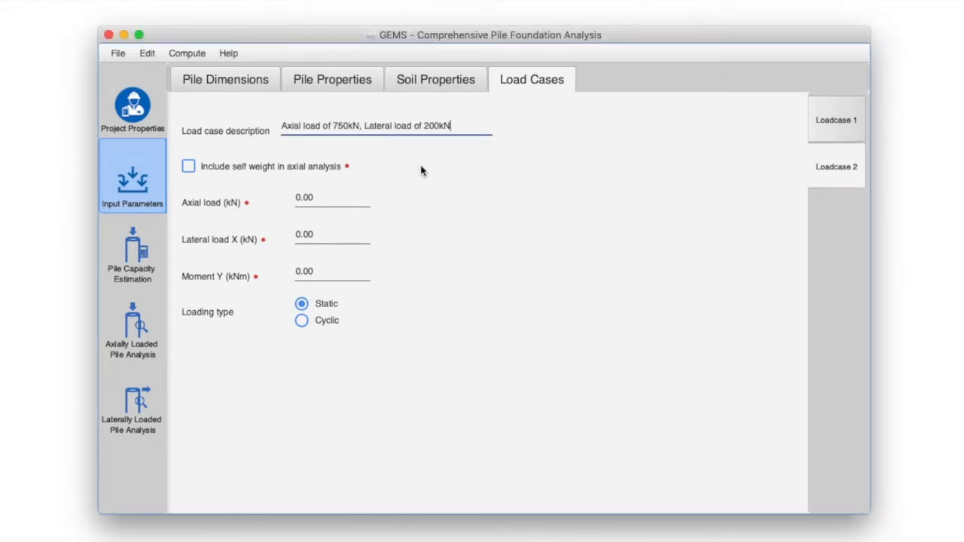
pyautogui.press('Return')
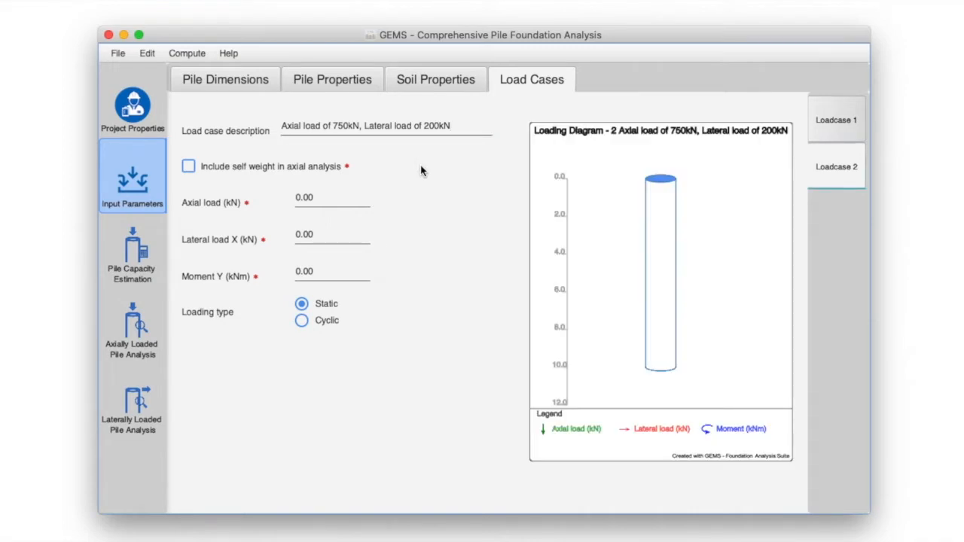
# Set load case 2's axial load to 750 kN and its lateral load X to 200 kN.
pyautogui.click(325, 199)
pyautogui.doubleClick(326, 198)
pyautogui.write('750')
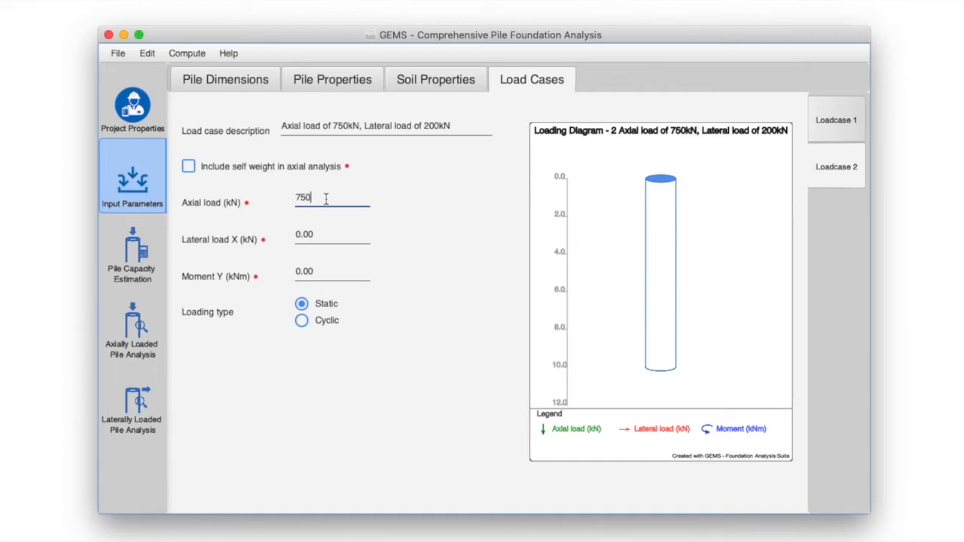
pyautogui.press('Return')
pyautogui.click(320, 236)
pyautogui.doubleClick(319, 236)
pyautogui.write('200')
pyautogui.press('Return')
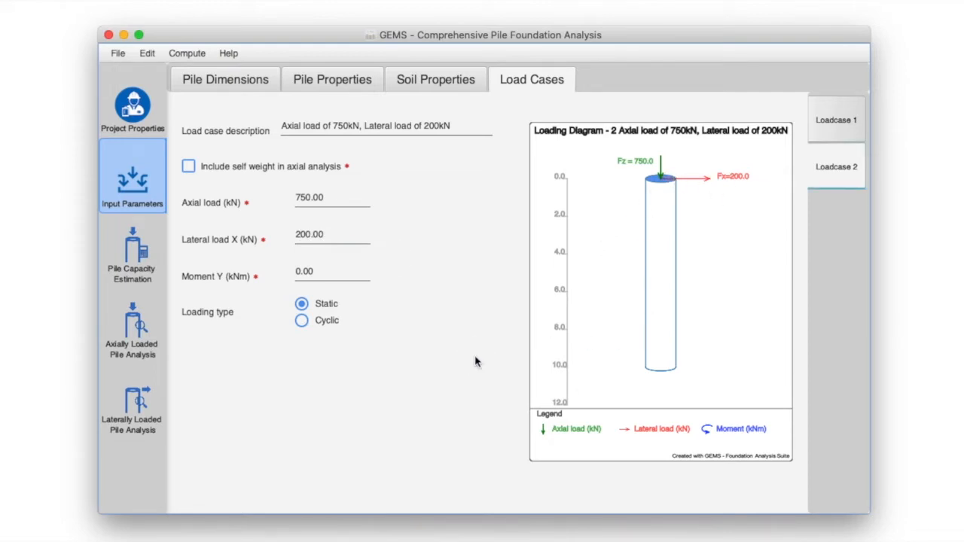
# Validate the project inputs and dismiss the validation message.
pyautogui.click(191, 57)
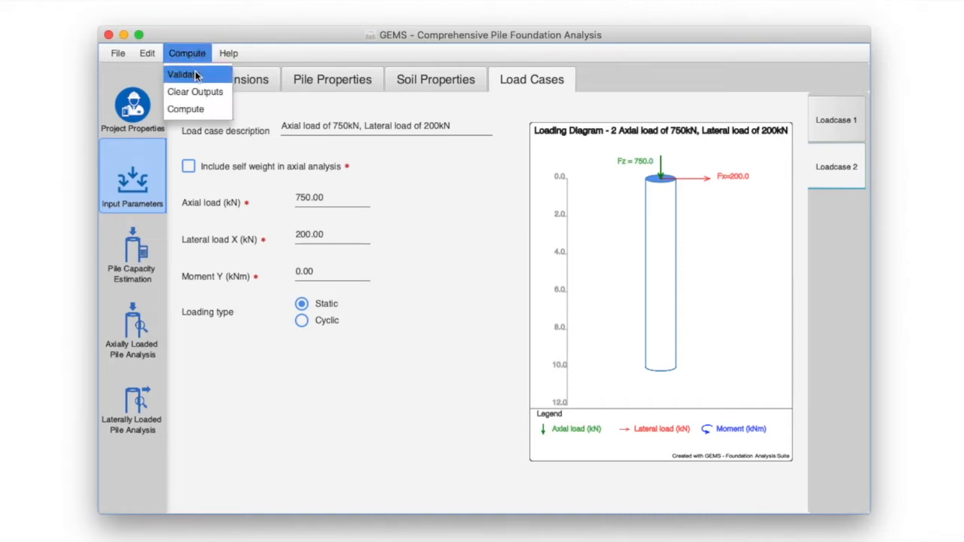
pyautogui.click(195, 74)
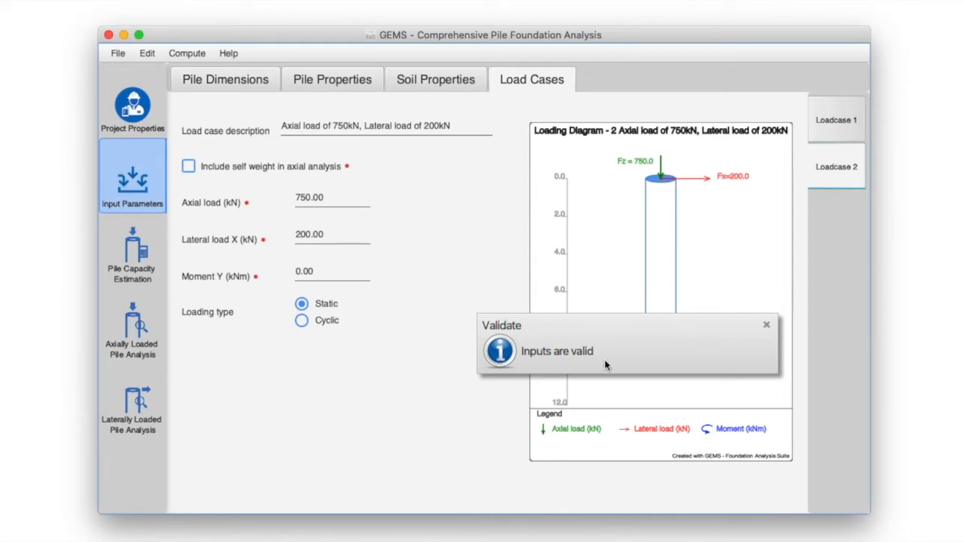
pyautogui.click(766, 325)
pyautogui.click(485, 299)
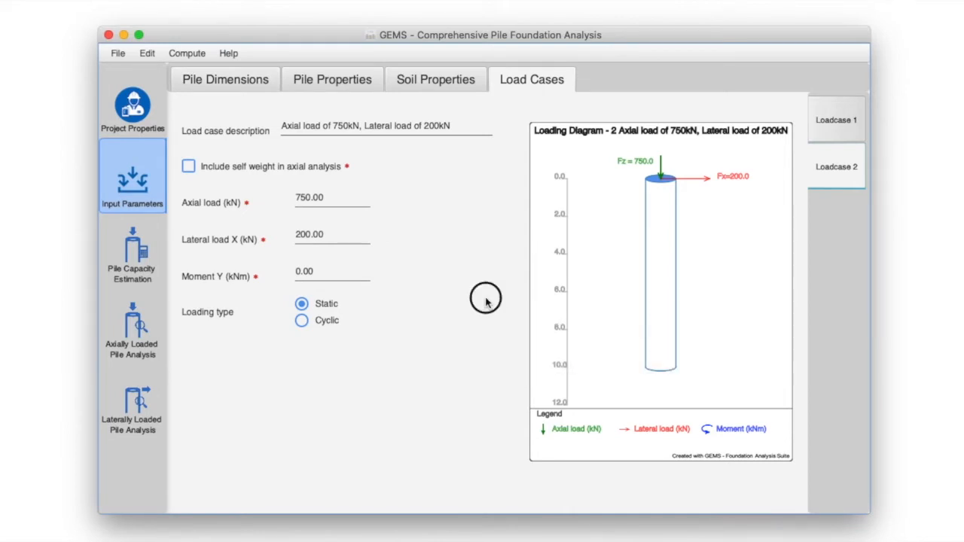
# Review the pile dimensions and compute all the pile analyses for the project.
pyautogui.click(247, 86)
pyautogui.click(202, 52)
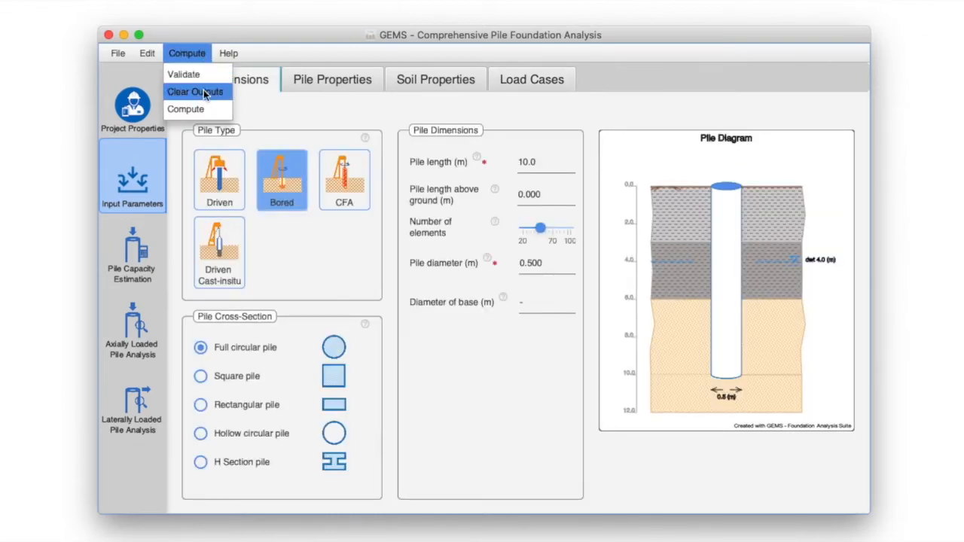
pyautogui.click(184, 110)
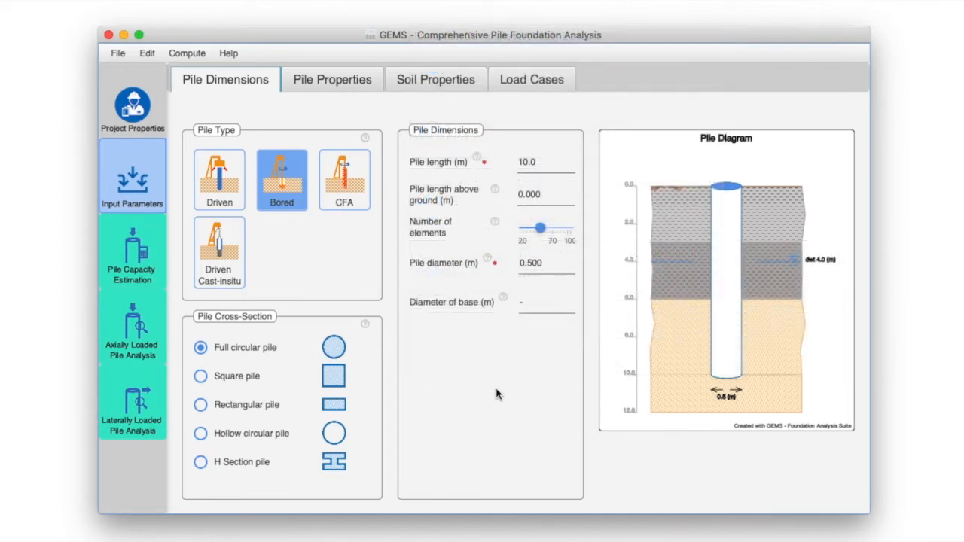
# Look through the axially loaded pile results, including the t-z and q-z curves, and return to the axial analysis results.
pyautogui.click(127, 322)
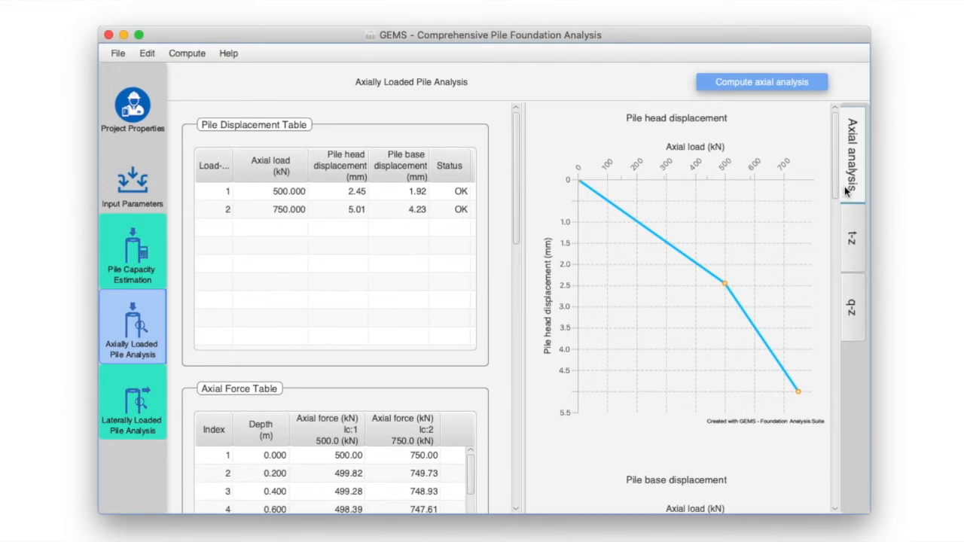
pyautogui.click(853, 219)
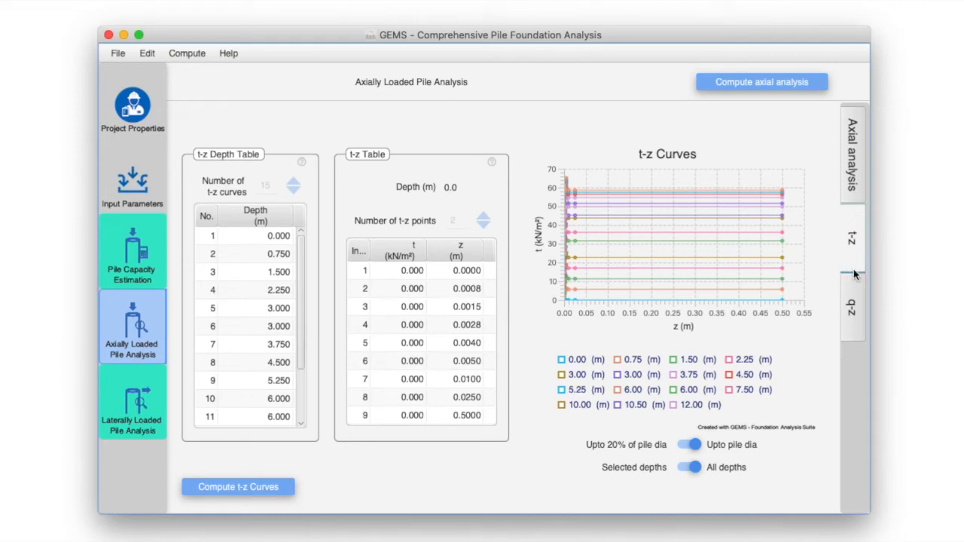
pyautogui.click(852, 293)
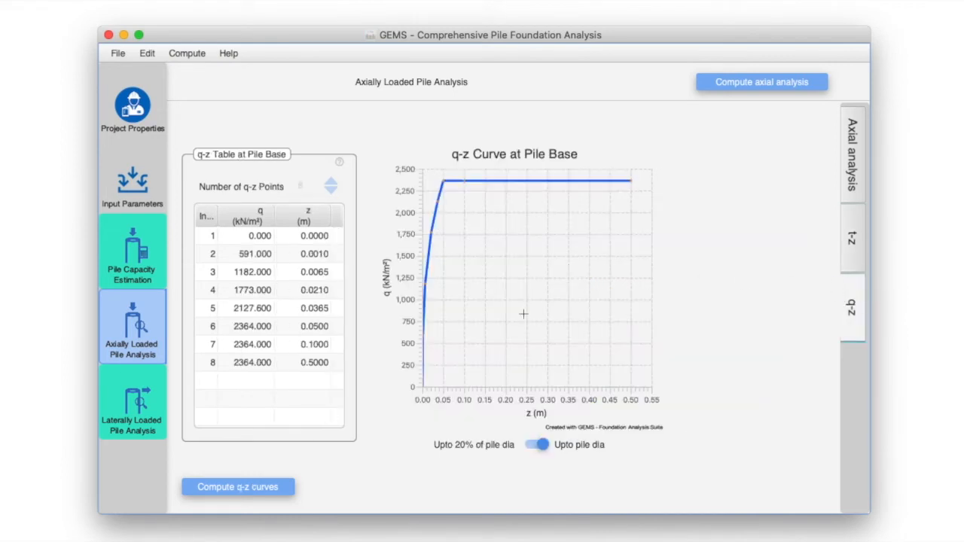
pyautogui.click(855, 178)
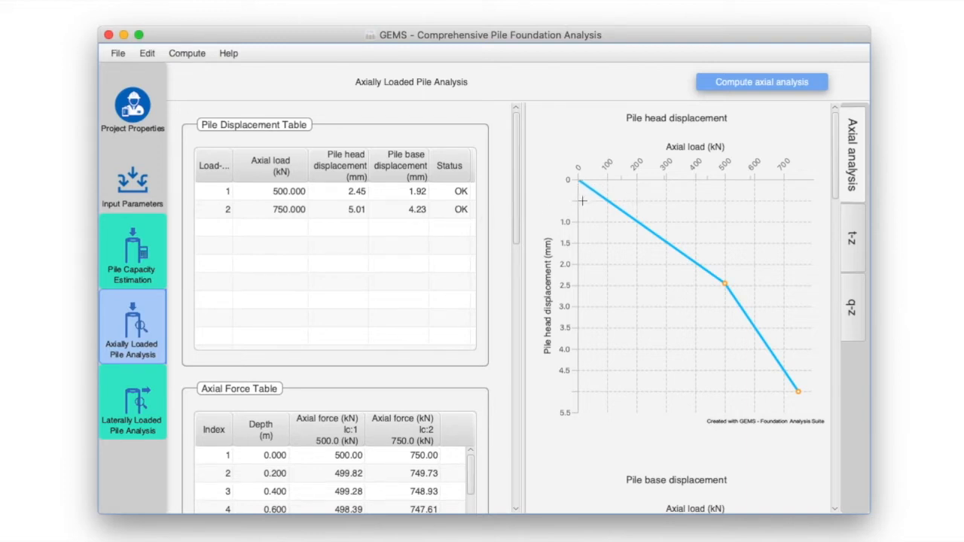
# Examine the pile head and pile base displacements of both load cases in the charts and the Pile Displacement Table.
pyautogui.moveTo(722, 284)
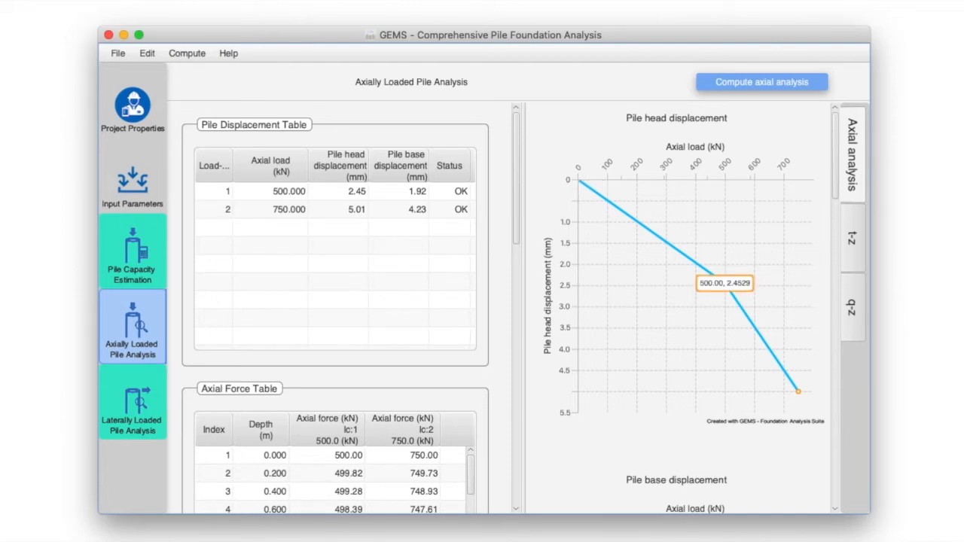
pyautogui.moveTo(792, 387)
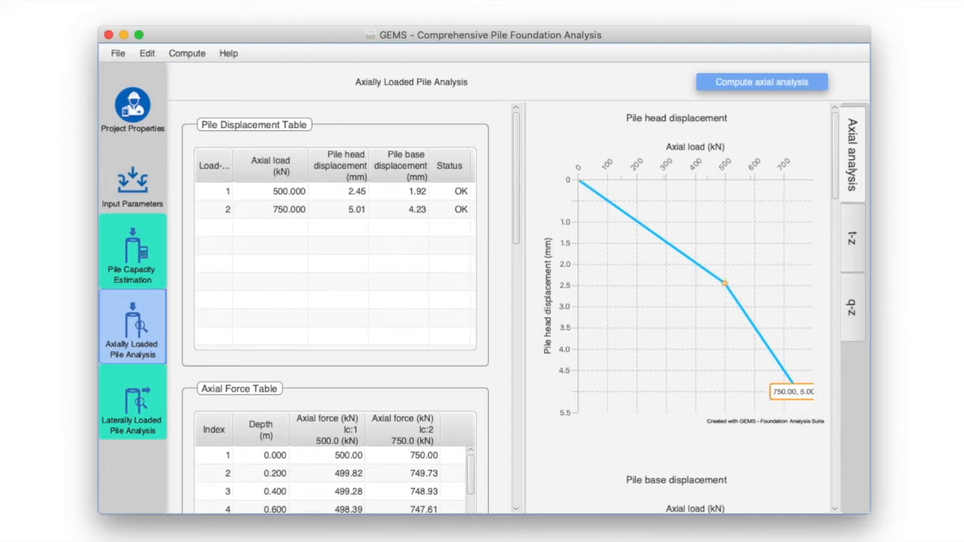
pyautogui.moveTo(835, 176); pyautogui.dragTo(835, 244)
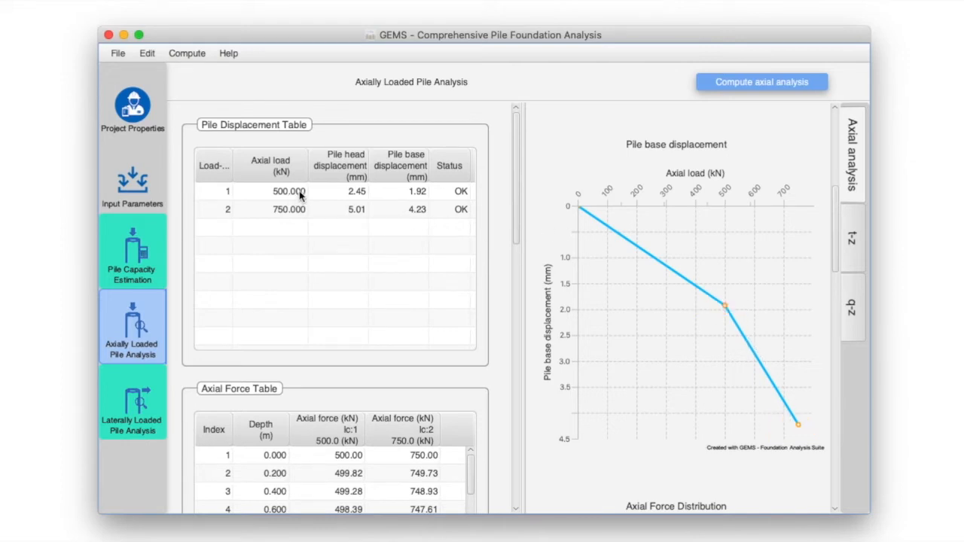
pyautogui.click(340, 193)
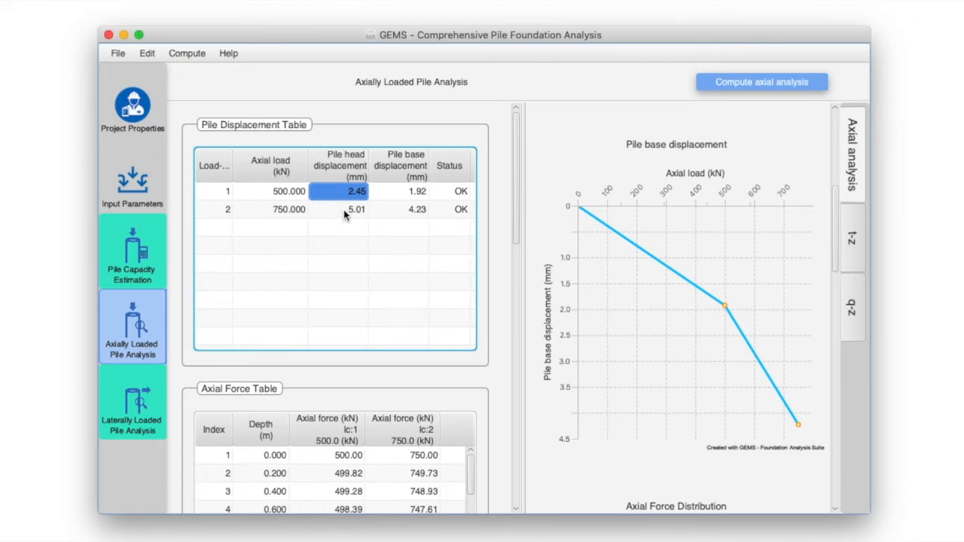
pyautogui.click(344, 209)
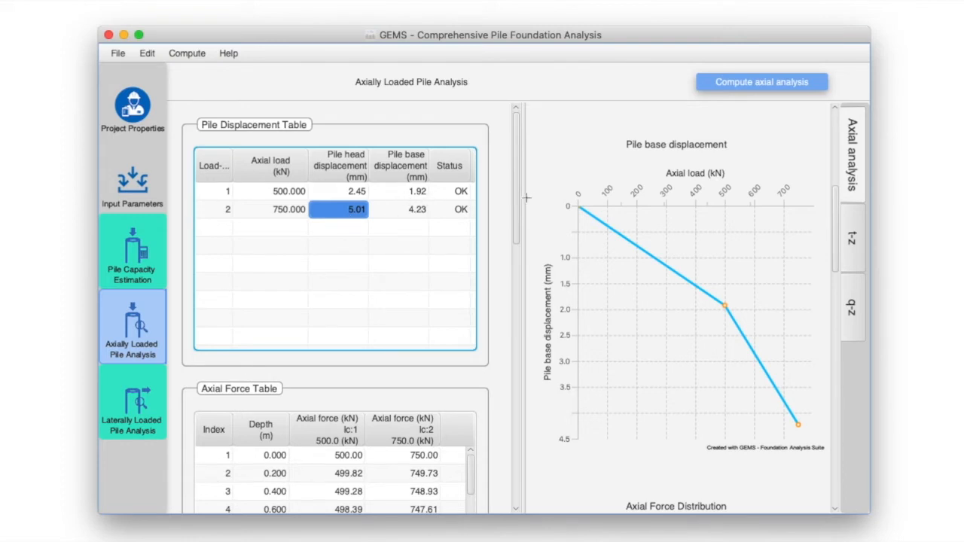
# Examine the axial force and axial stress along the pile for both load cases in their tables and diagrams.
pyautogui.moveTo(516, 210); pyautogui.dragTo(514, 281)
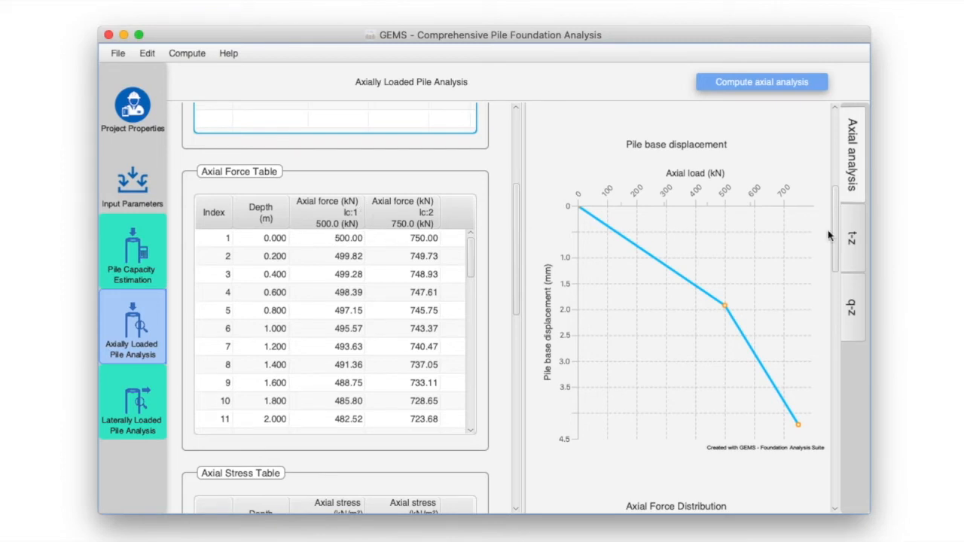
pyautogui.click(348, 240)
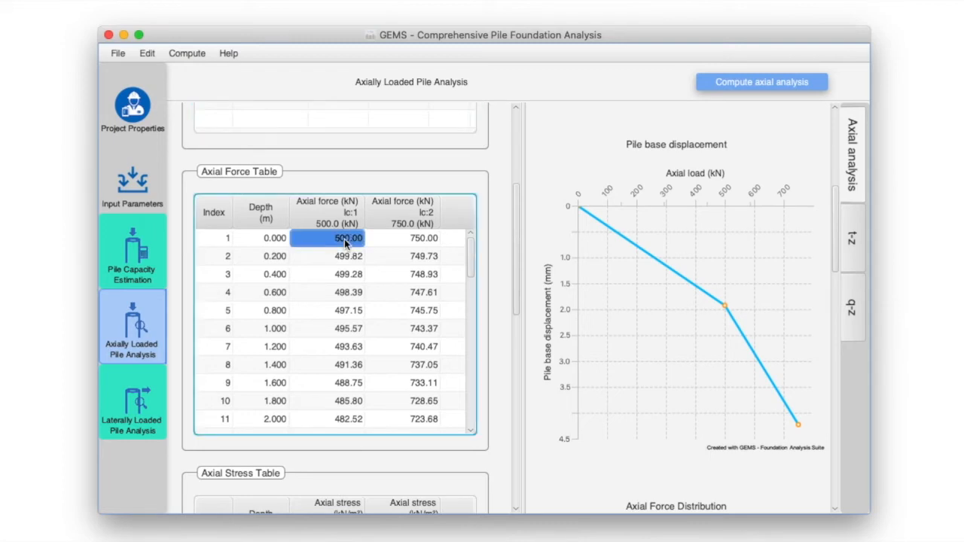
pyautogui.click(395, 238)
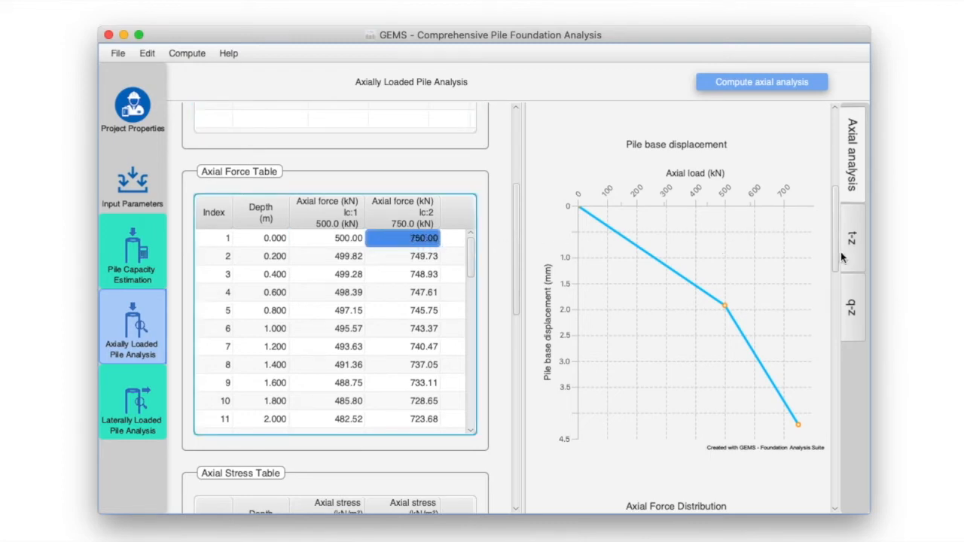
pyautogui.moveTo(838, 251); pyautogui.dragTo(841, 336)
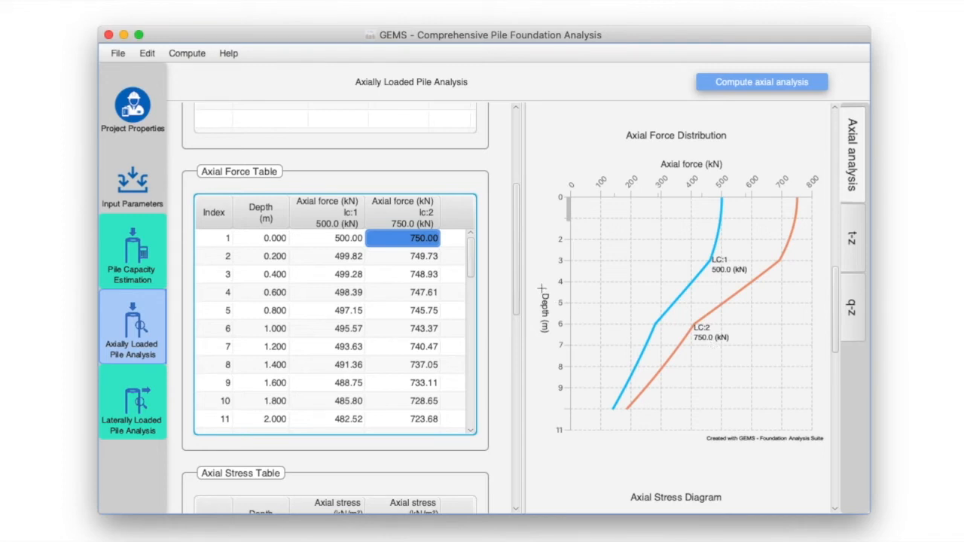
pyautogui.moveTo(517, 273); pyautogui.dragTo(523, 379)
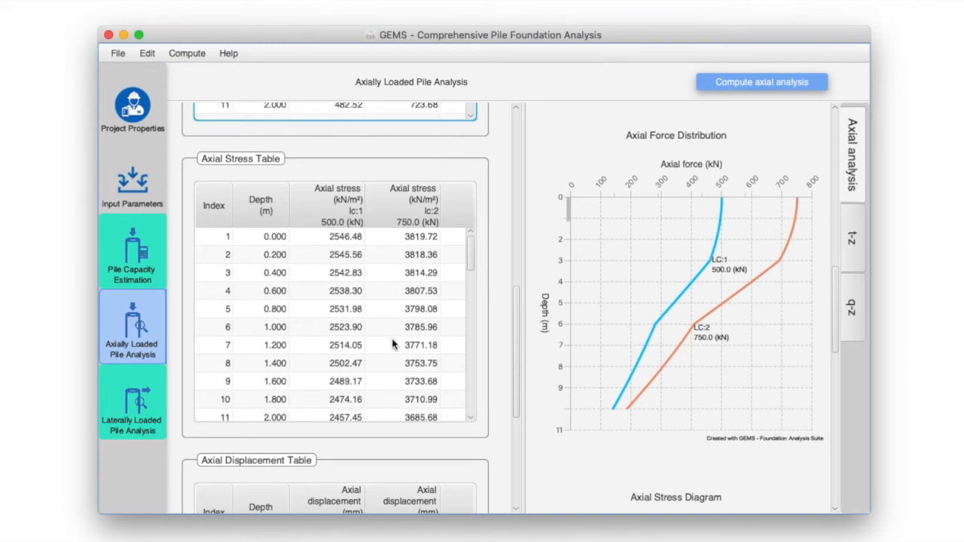
pyautogui.moveTo(836, 302); pyautogui.dragTo(838, 388)
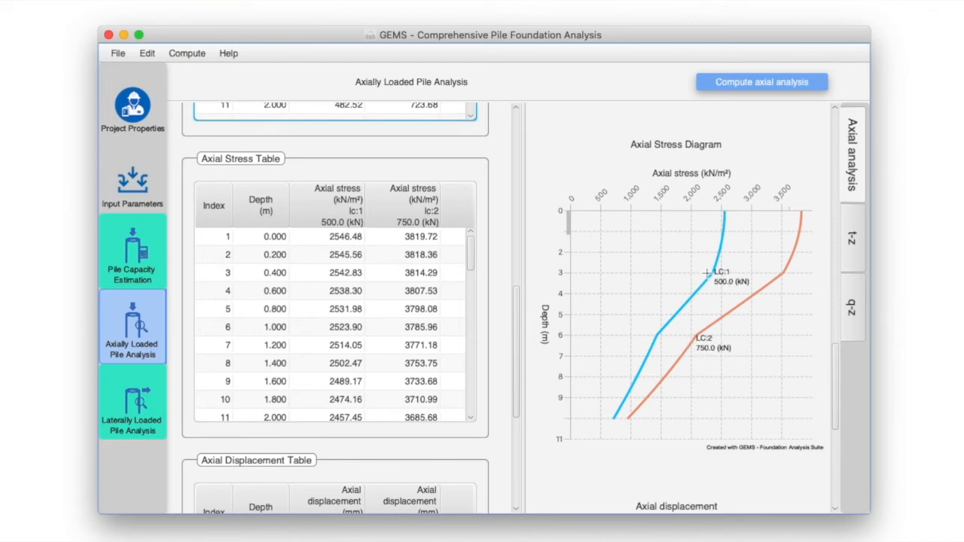
# Examine the axial displacement at the pile head and base for both load cases in the table and the diagram.
pyautogui.moveTo(517, 306); pyautogui.dragTo(515, 393)
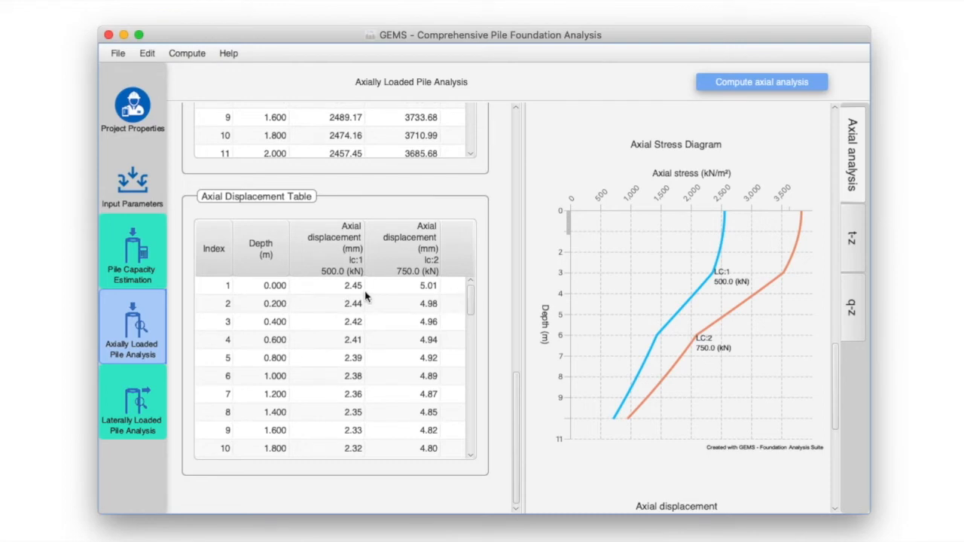
pyautogui.click(355, 291)
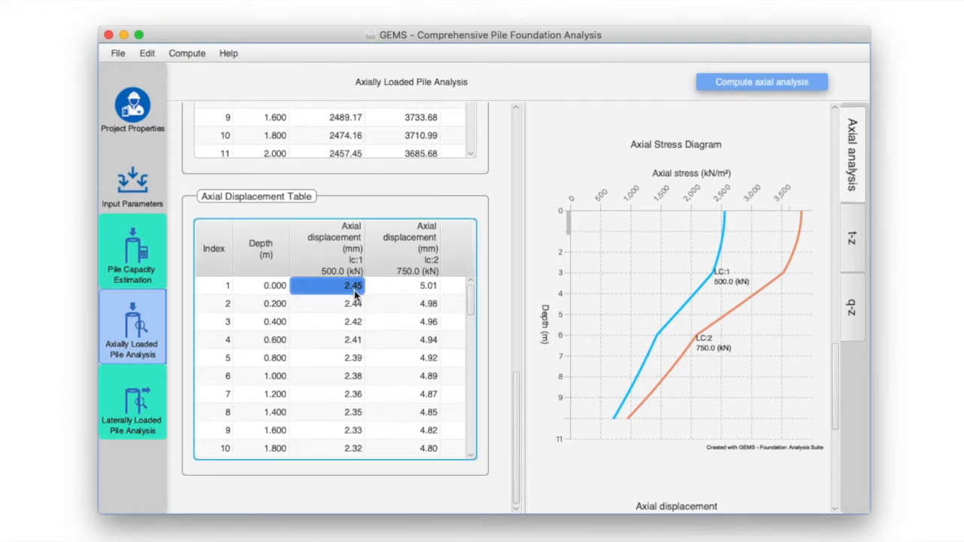
pyautogui.click(415, 286)
pyautogui.moveTo(473, 311); pyautogui.dragTo(473, 444)
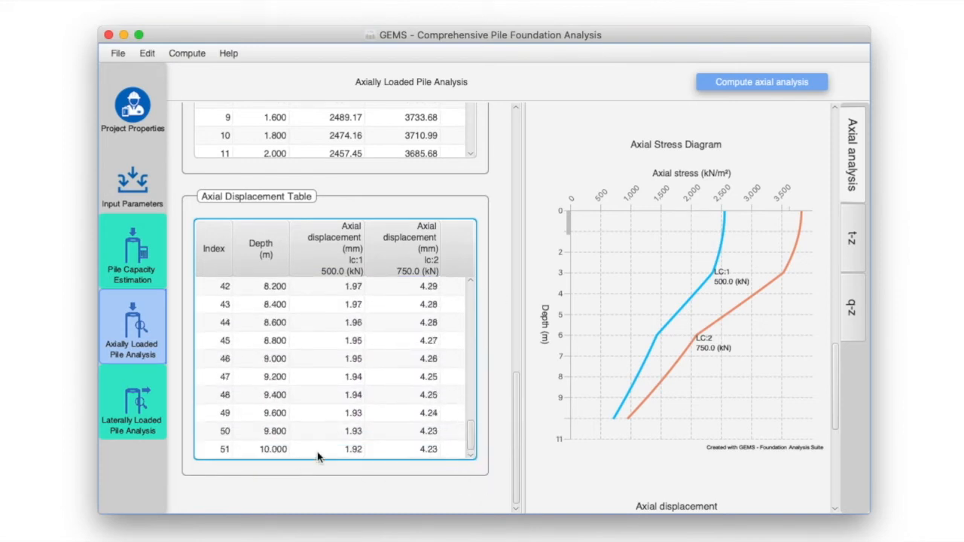
pyautogui.click(323, 451)
pyautogui.click(412, 450)
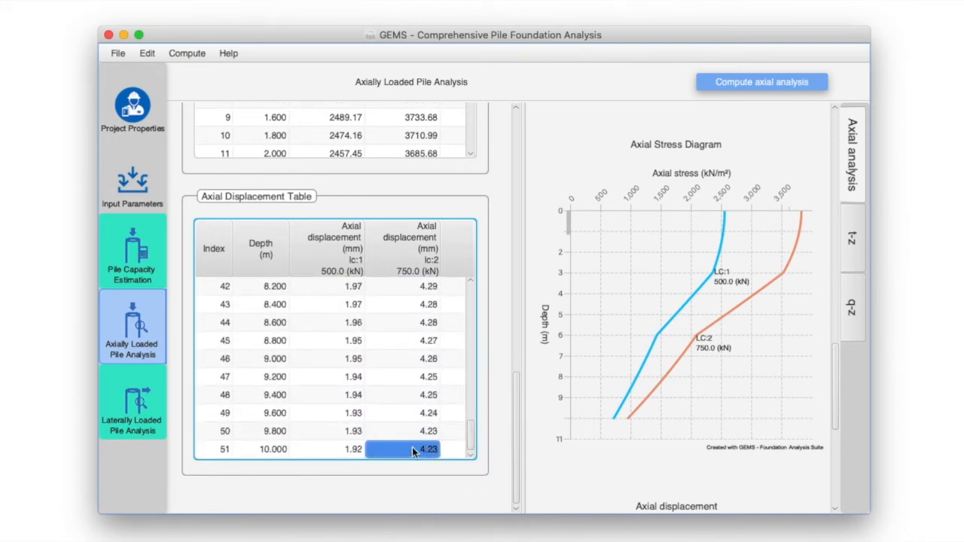
pyautogui.moveTo(836, 402); pyautogui.dragTo(827, 499)
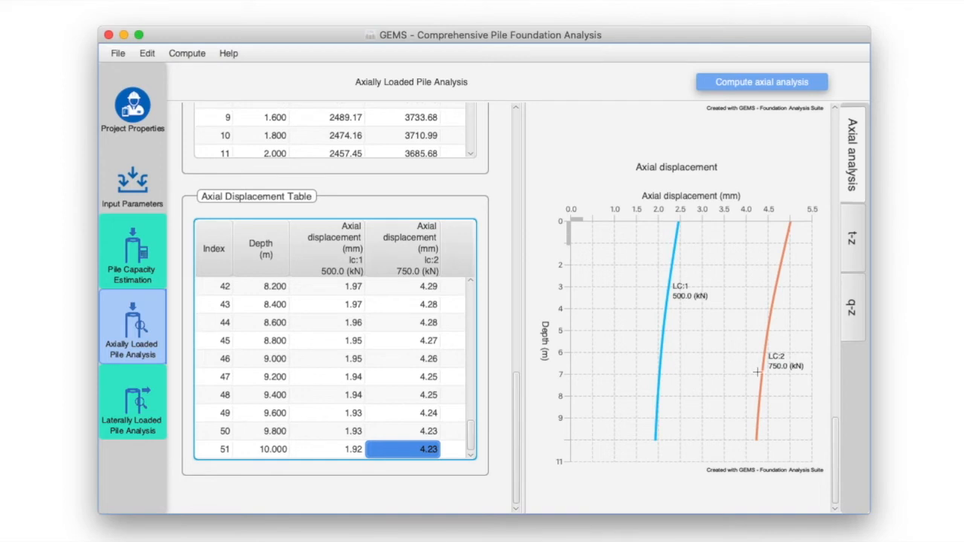
pyautogui.click(786, 368)
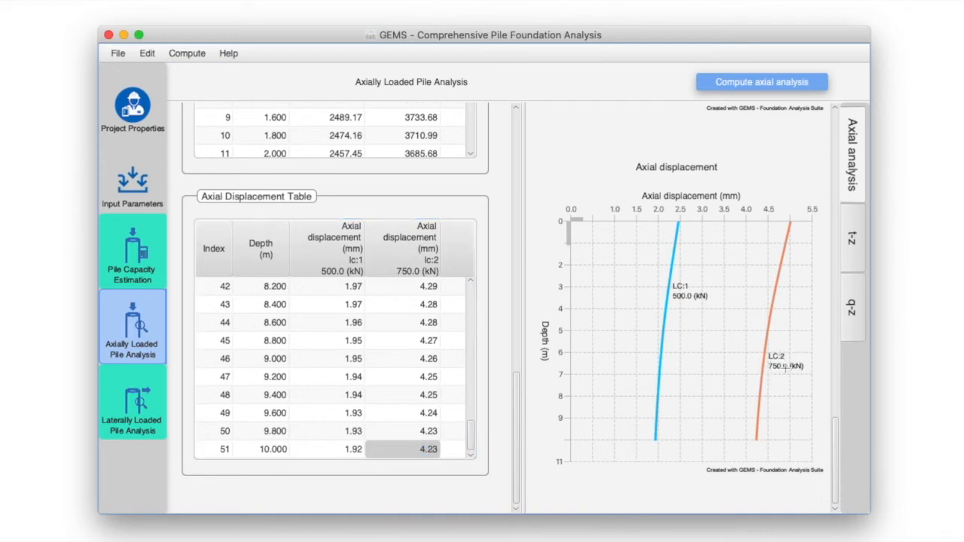
# Review the t-z curves and the q-z curve at the pile base once more.
pyautogui.click(518, 420)
pyautogui.click(852, 238)
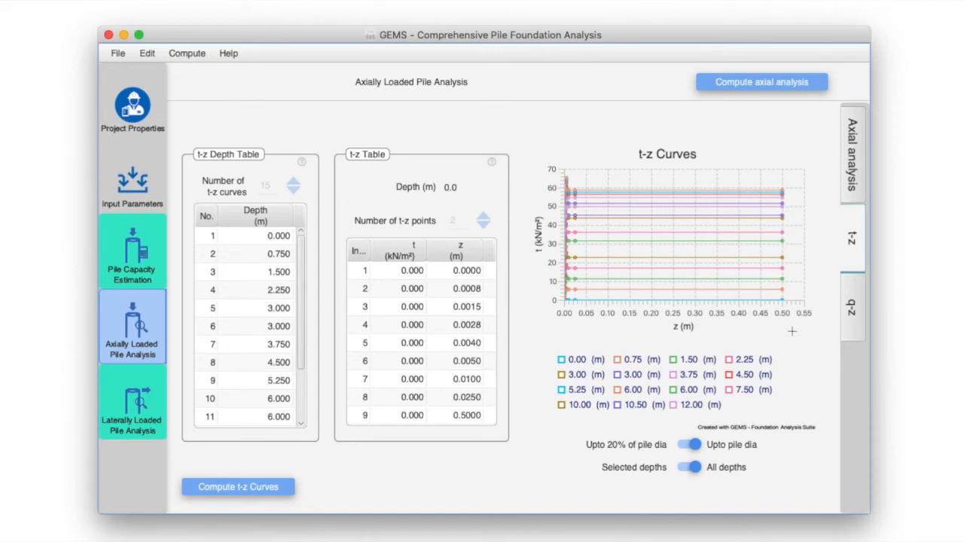
pyautogui.click(855, 316)
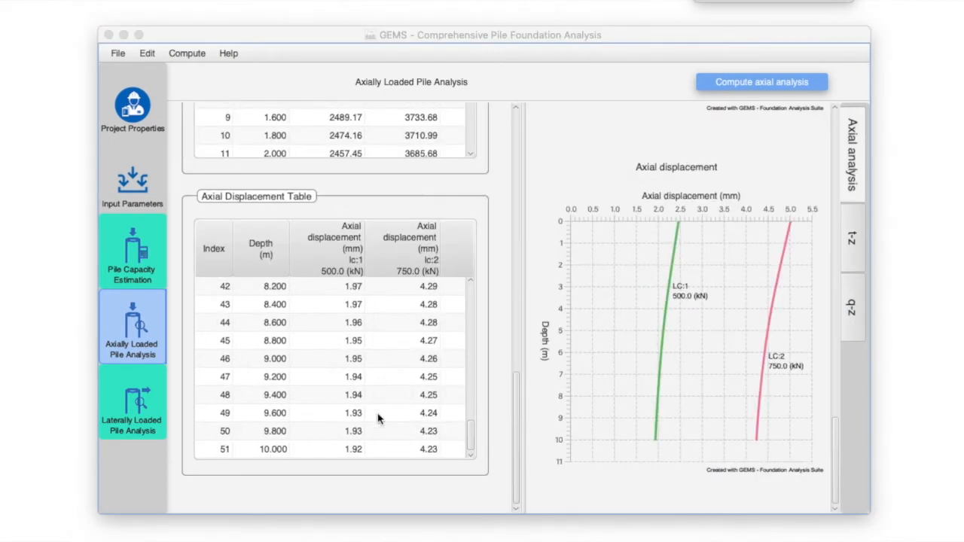
# Look through the laterally loaded pile results: the static and cyclic p-y curves and the results of both load cases.
pyautogui.click(133, 411)
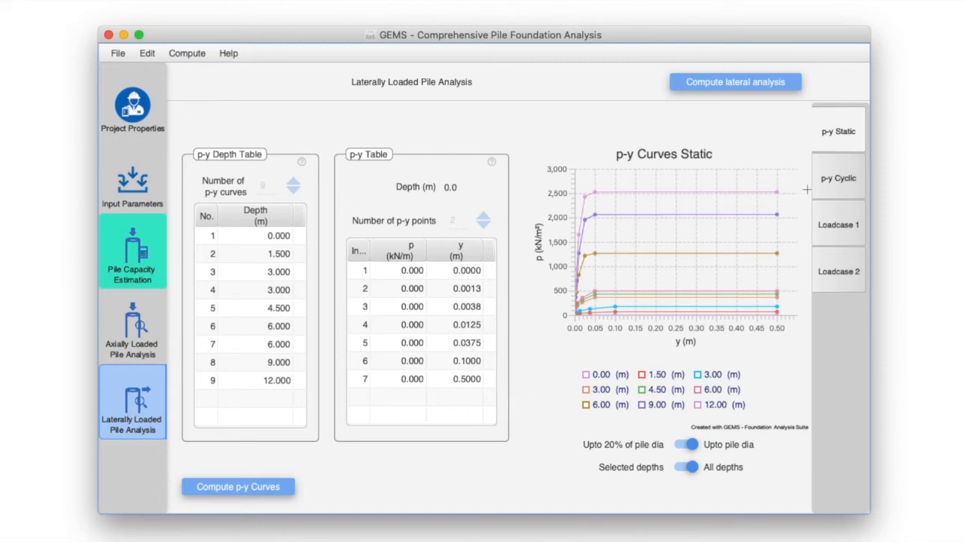
pyautogui.click(831, 146)
pyautogui.click(841, 186)
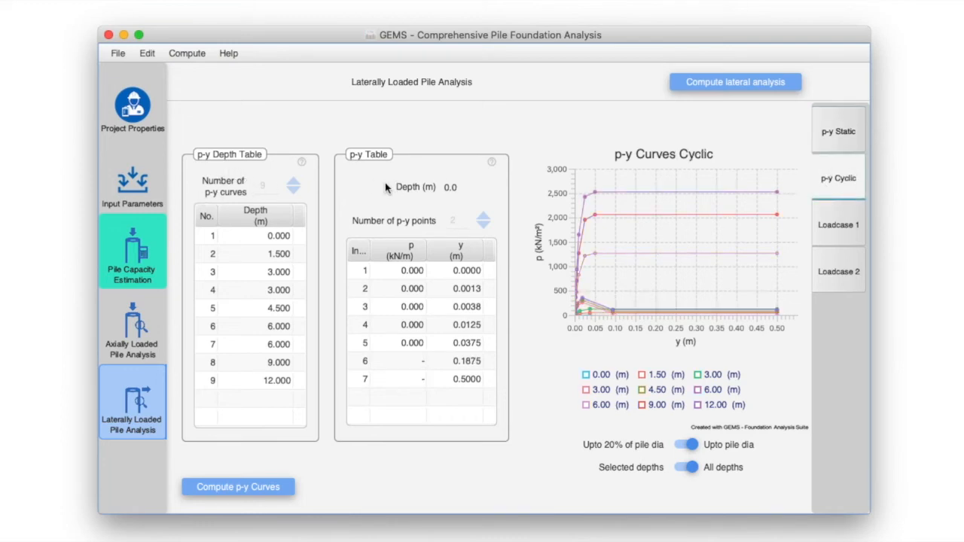
pyautogui.click(831, 216)
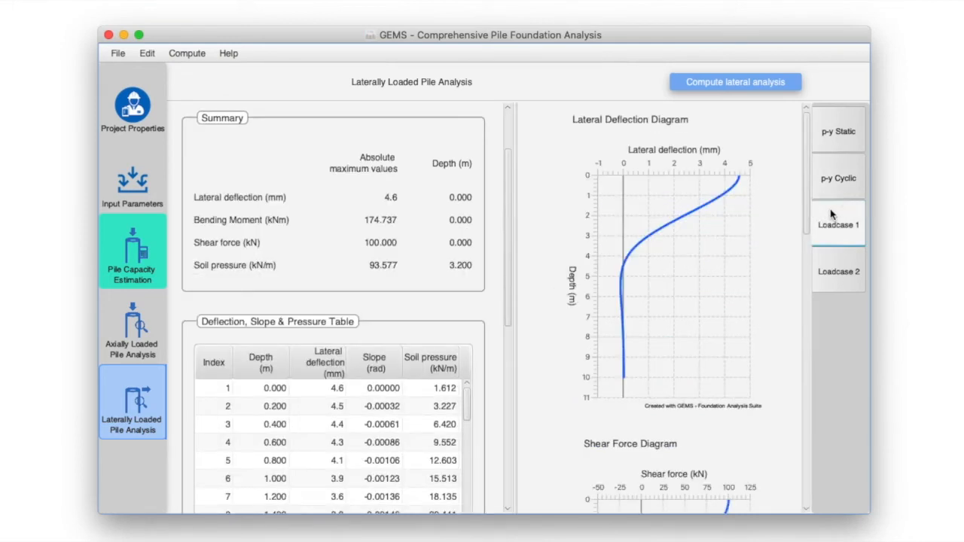
pyautogui.click(841, 270)
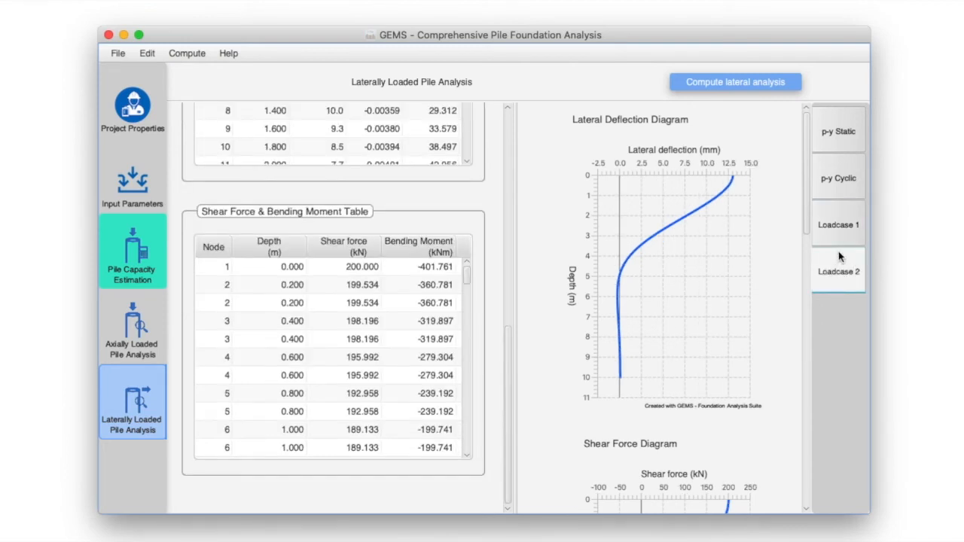
# Examine load case 1's lateral results: summary, deflection, slope and soil pressure table, and shear force and bending moment table.
pyautogui.click(835, 230)
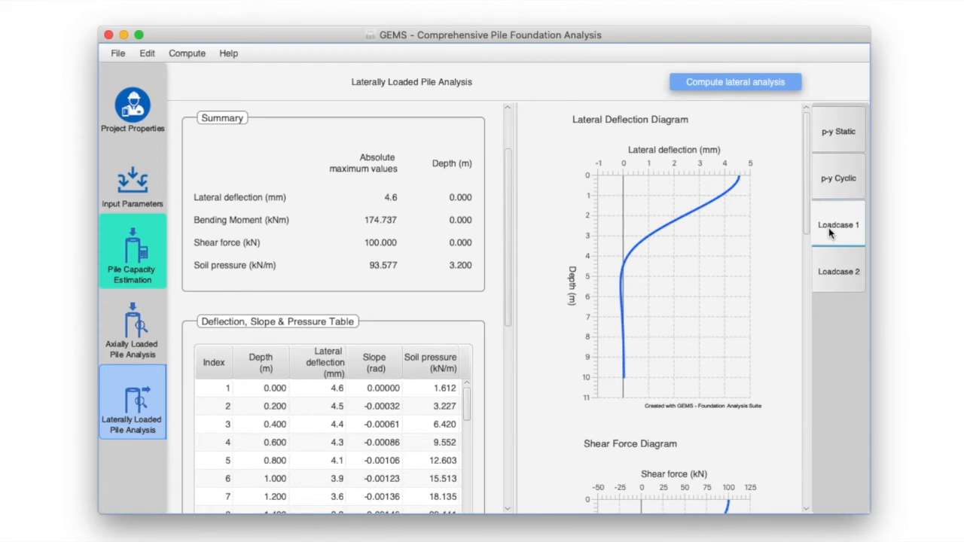
pyautogui.moveTo(512, 168); pyautogui.dragTo(506, 113)
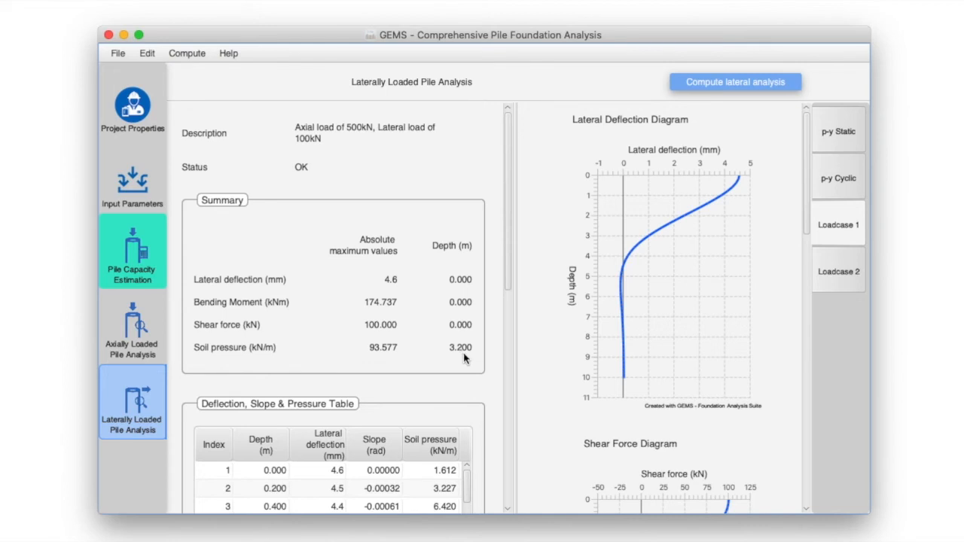
pyautogui.moveTo(510, 281); pyautogui.dragTo(508, 356)
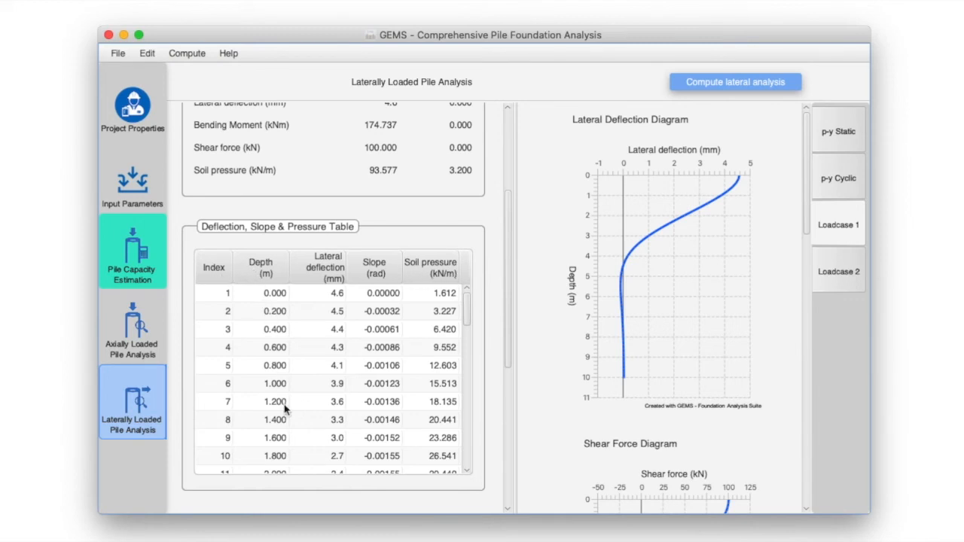
pyautogui.click(369, 296)
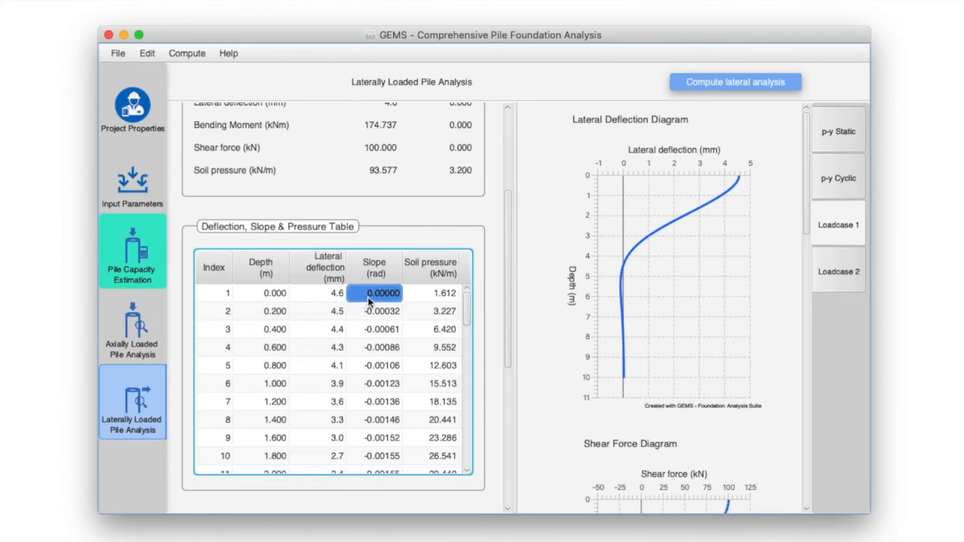
pyautogui.moveTo(504, 314); pyautogui.dragTo(463, 455)
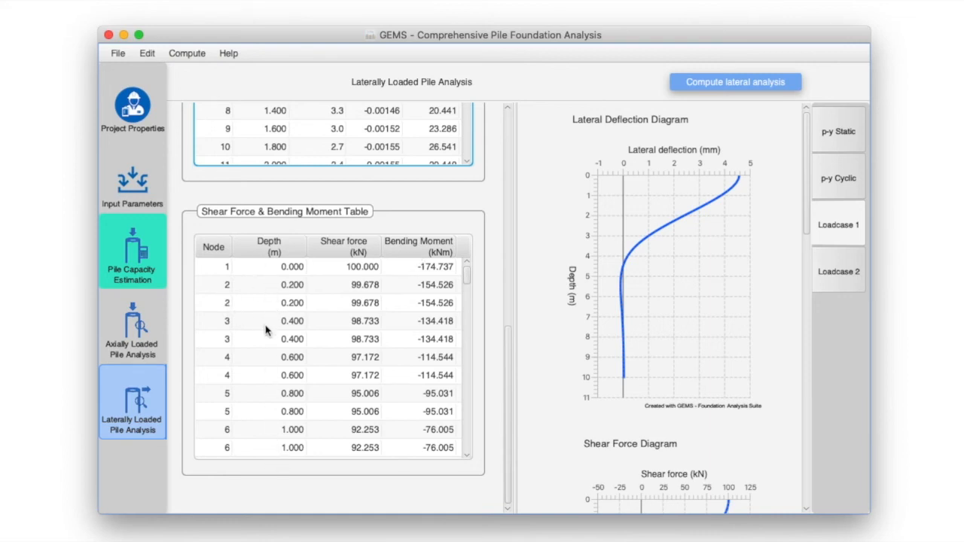
pyautogui.moveTo(509, 346); pyautogui.dragTo(501, 215)
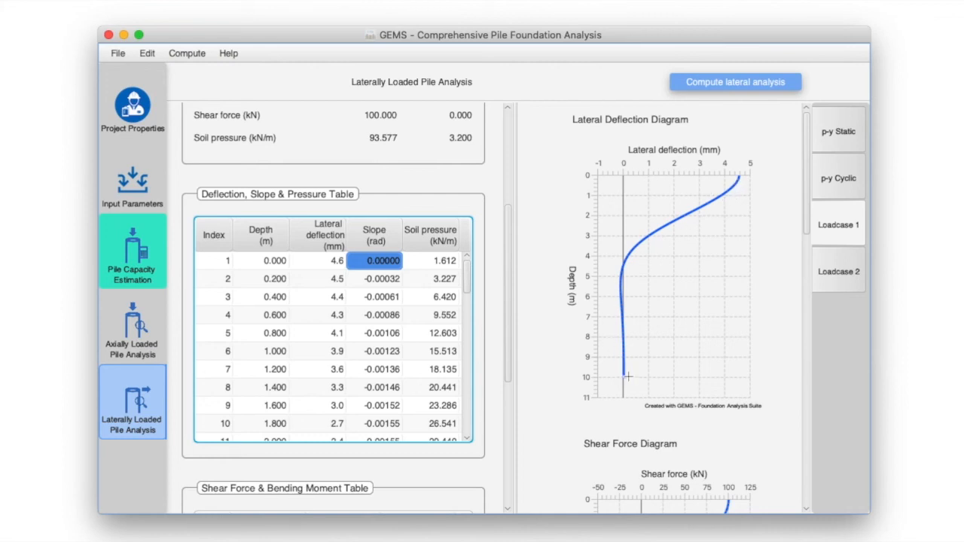
# Examine load case 1's lateral deflection, shear force, bending moment and soil pressure diagrams along the pile depth.
pyautogui.moveTo(803, 226); pyautogui.dragTo(807, 268)
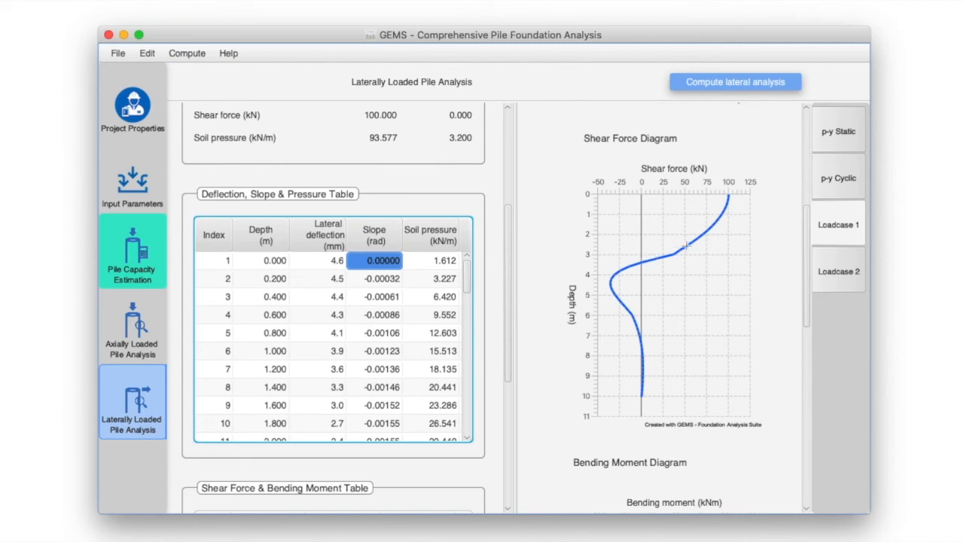
pyautogui.moveTo(806, 285); pyautogui.dragTo(805, 376)
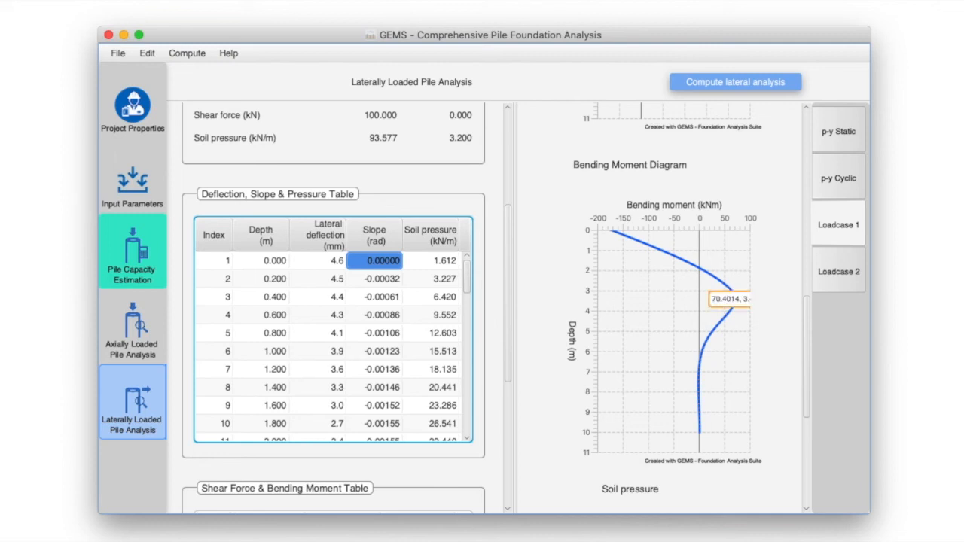
pyautogui.click(805, 334)
pyautogui.moveTo(805, 334); pyautogui.dragTo(786, 424)
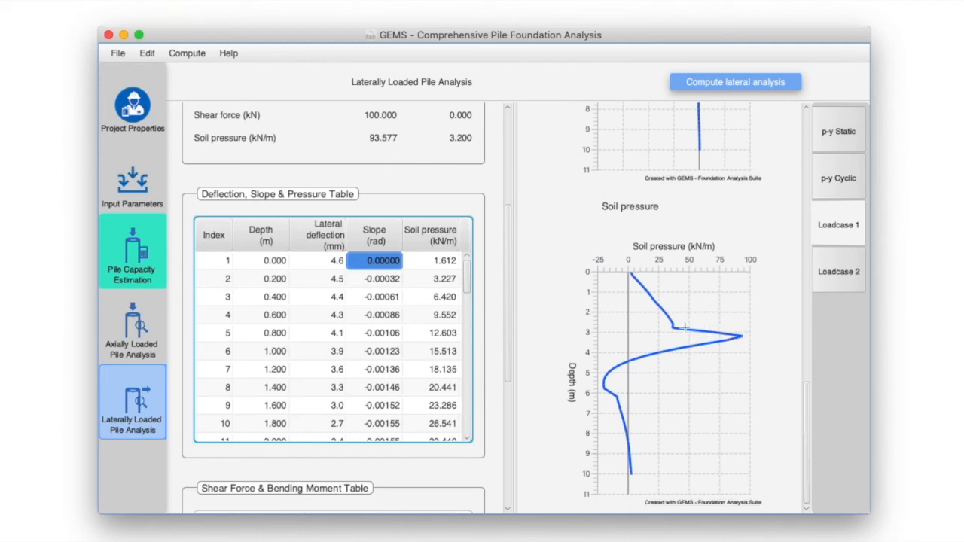
pyautogui.moveTo(669, 328)
pyautogui.moveTo(806, 407); pyautogui.dragTo(811, 125)
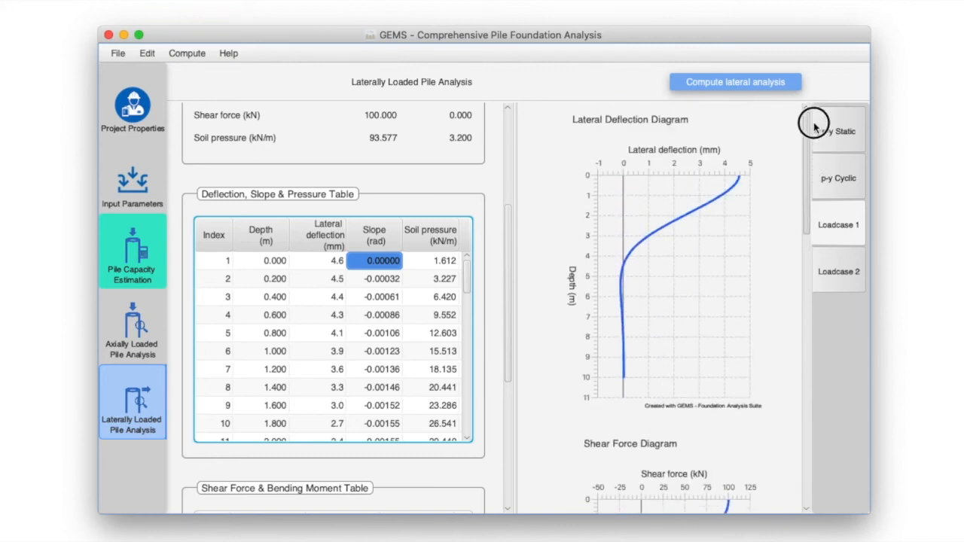
# Review load case 2's lateral results: summary, deflection and slope table, shear force and bending moment table, and lateral deflection diagram.
pyautogui.click(841, 264)
pyautogui.moveTo(509, 415); pyautogui.dragTo(510, 179)
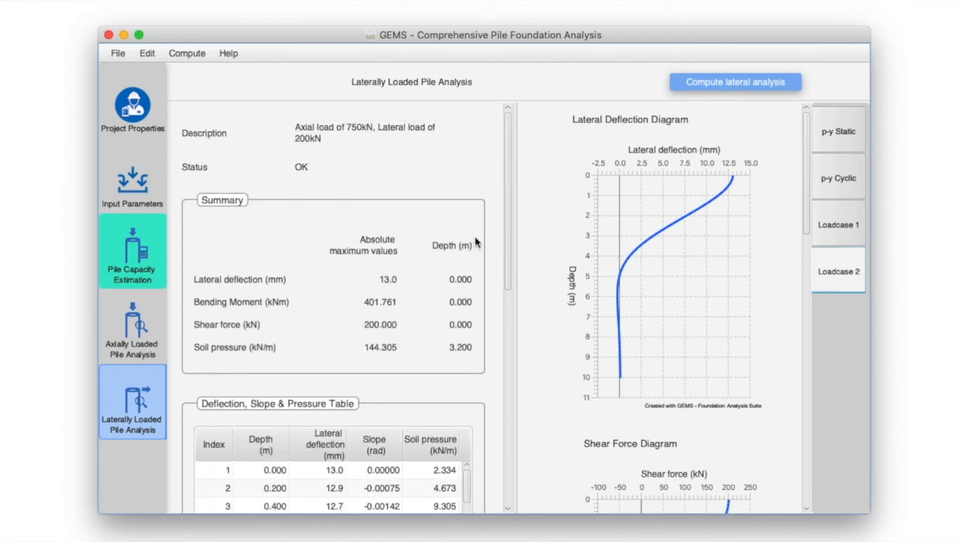
pyautogui.moveTo(510, 261); pyautogui.dragTo(518, 499)
pyautogui.moveTo(802, 223)
pyautogui.mouseDown()
pyautogui.moveTo(811, 340)
pyautogui.moveTo(801, 474)
pyautogui.moveTo(823, 57)
pyautogui.mouseUp()
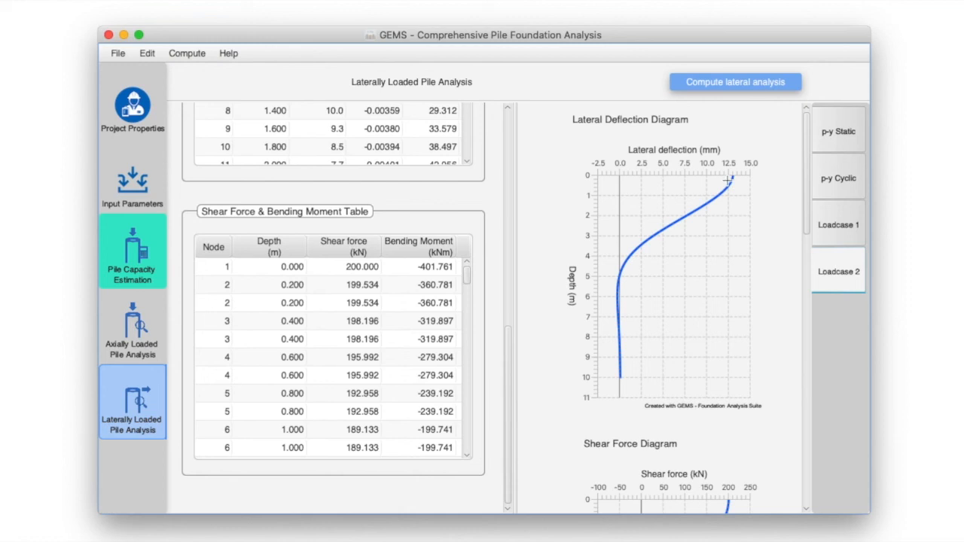
# Export the results to Excel as cpile1_2.xlsx in the Public folder, replacing the existing file.
pyautogui.click(111, 54)
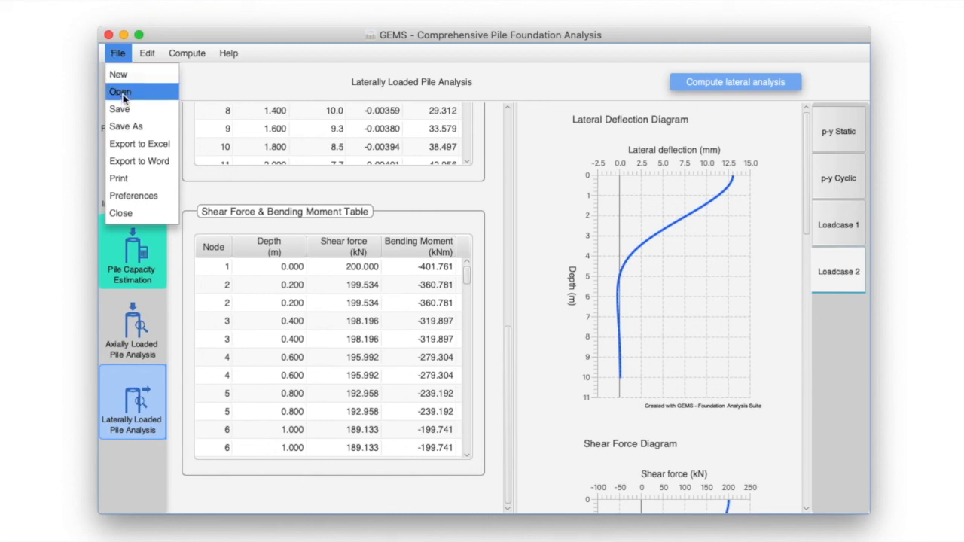
pyautogui.click(131, 151)
pyautogui.write('cpile1_.xlsx')
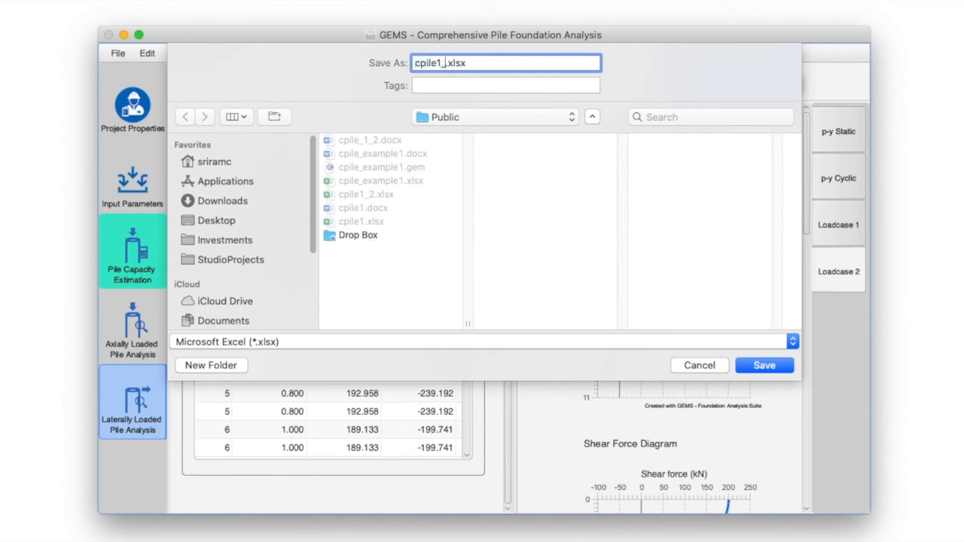
pyautogui.press('Return')
pyautogui.click(593, 132)
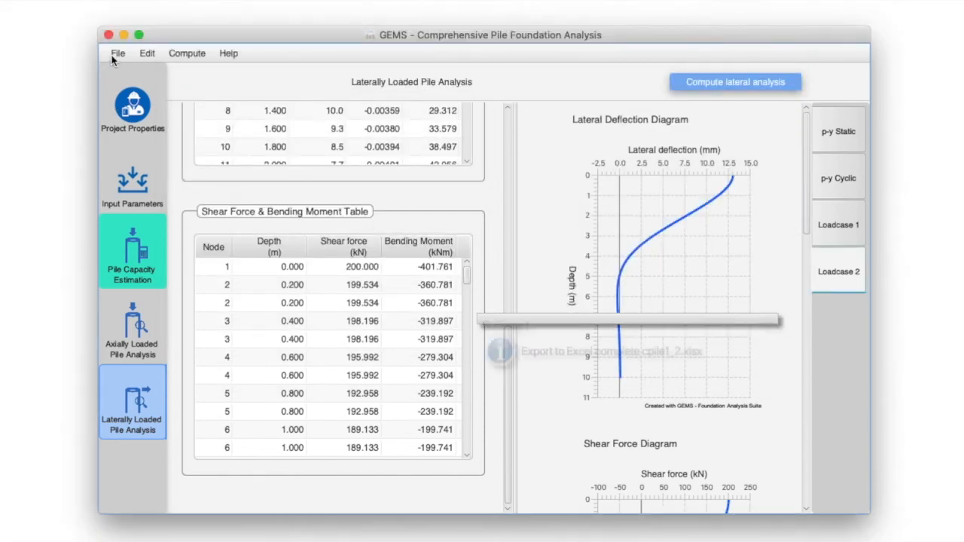
# Export the results to Word as cpile1_2.docx in the Public folder.
pyautogui.click(114, 56)
pyautogui.click(129, 167)
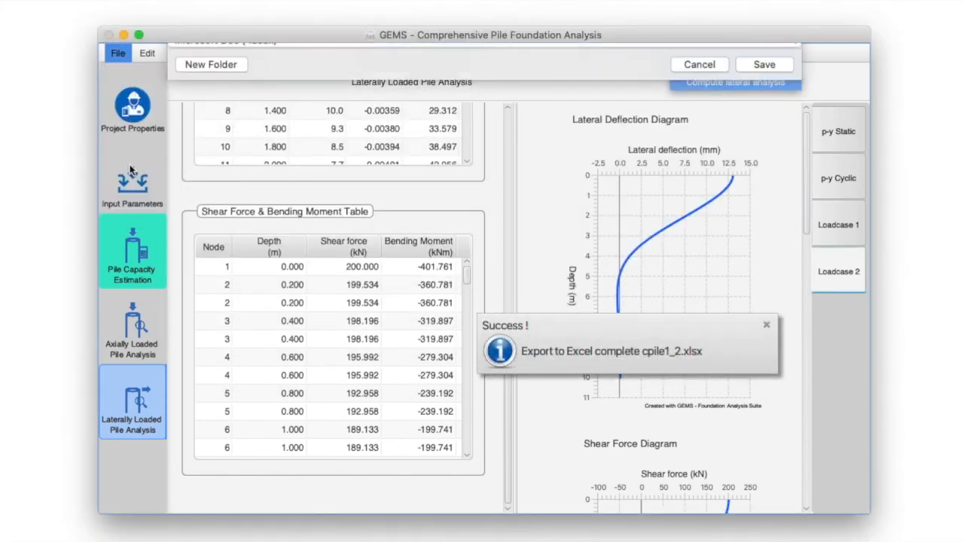
pyautogui.write('cpile1_')
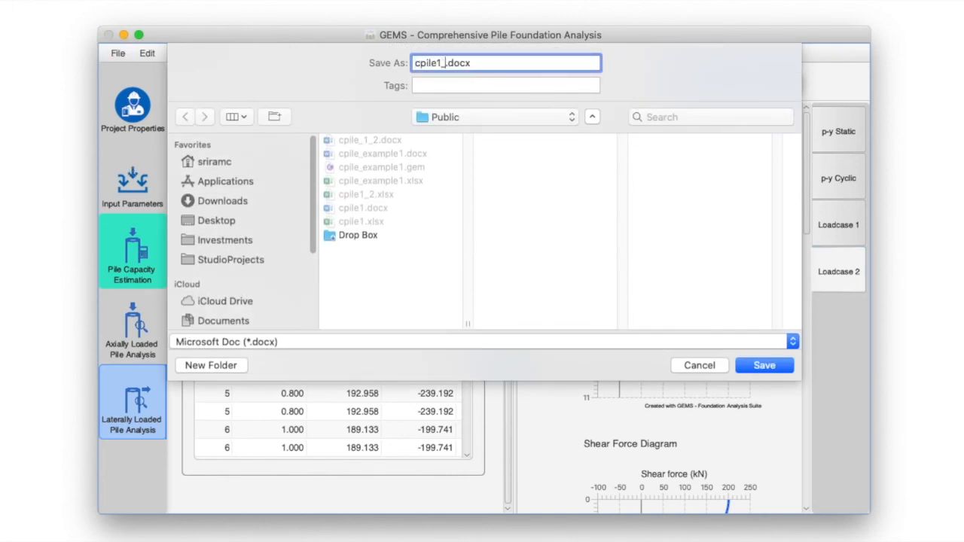
pyautogui.write('2')
pyautogui.press('Return')
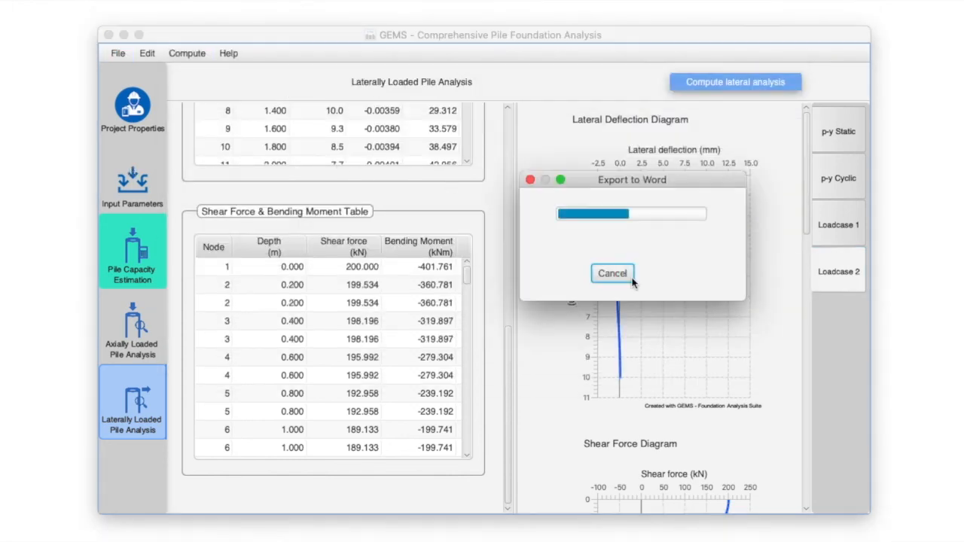